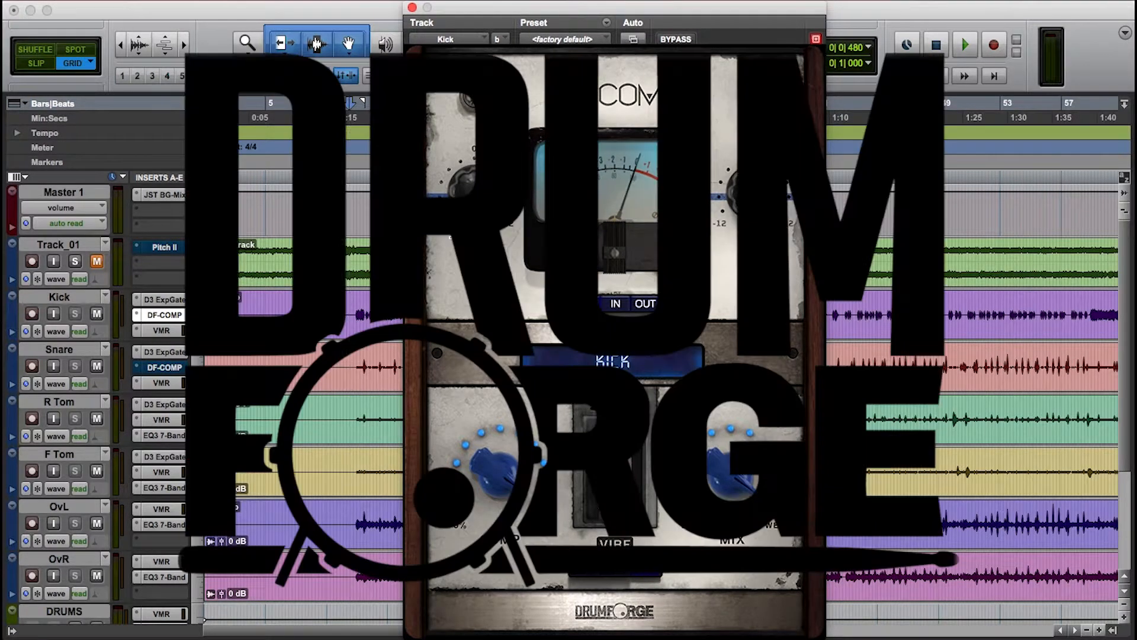
key(space)
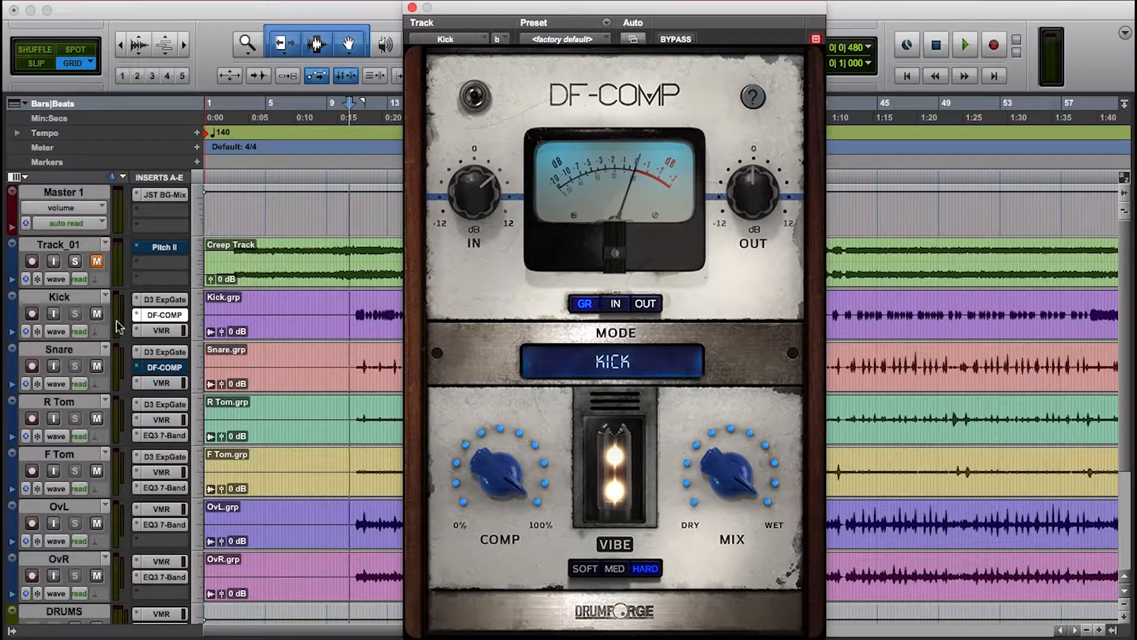
scroll(112, 426, down, 5)
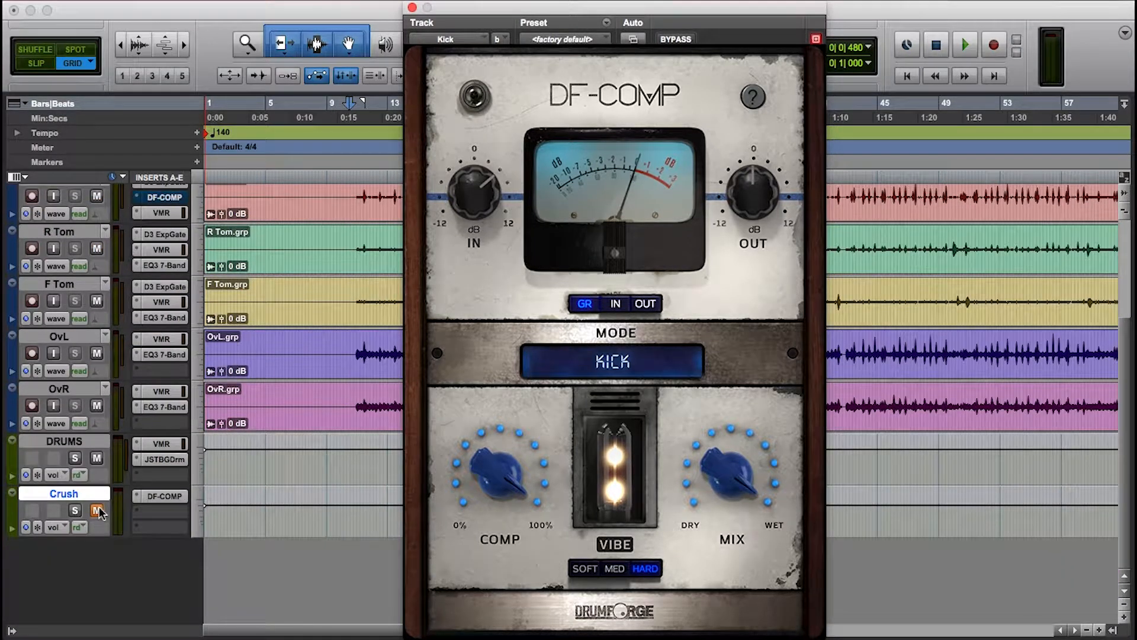
scroll(143, 414, up, 4)
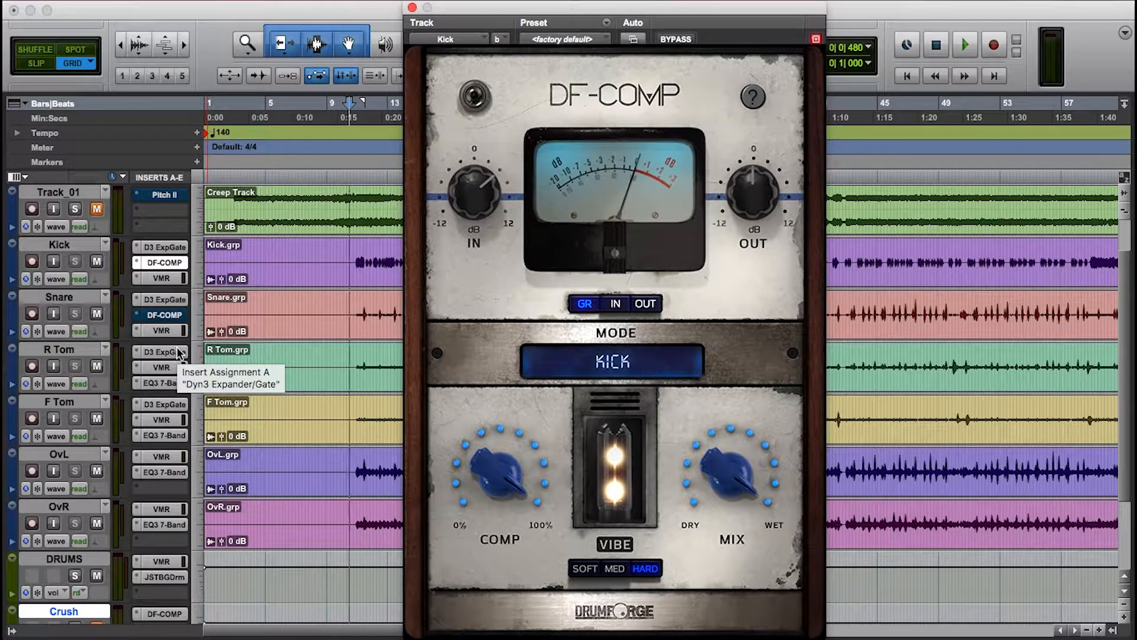
mouse_move(476, 237)
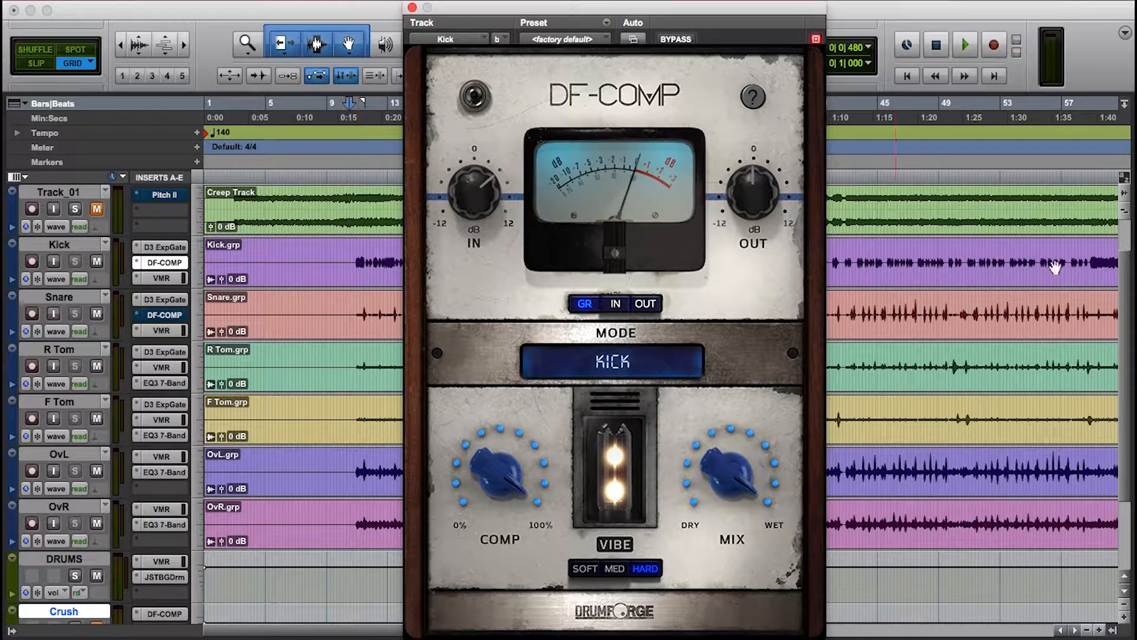
Step: Check the meter's OUT and IN displays, return it to GR, and view the available compressor modes
mouse_move(621, 246)
mouse_down()
mouse_move(605, 267)
mouse_move(606, 235)
mouse_up()
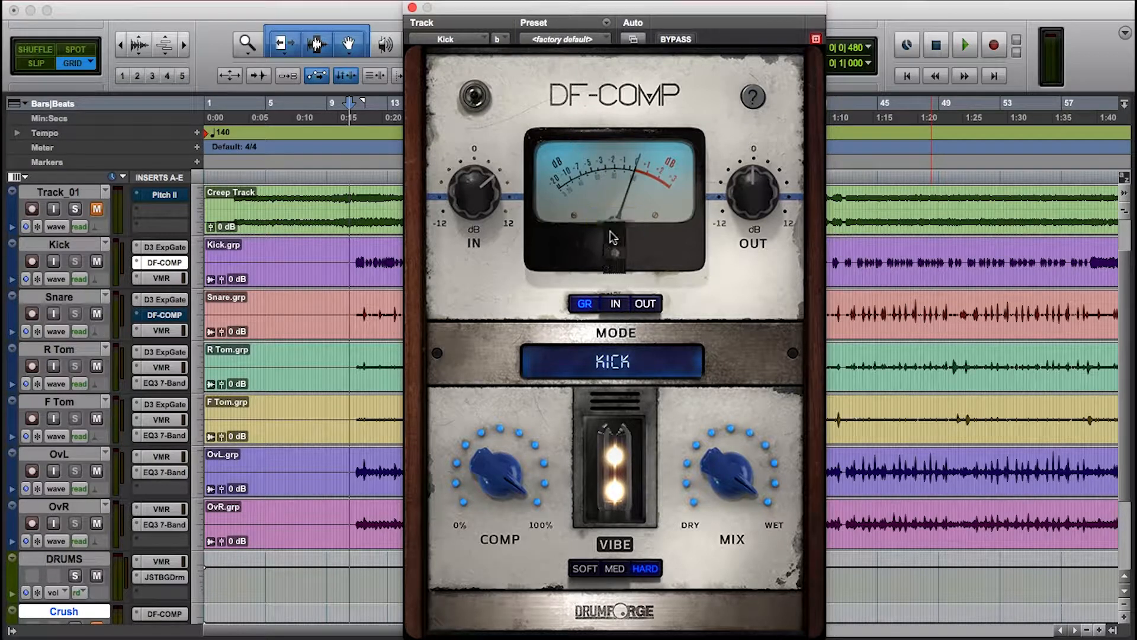
click(652, 304)
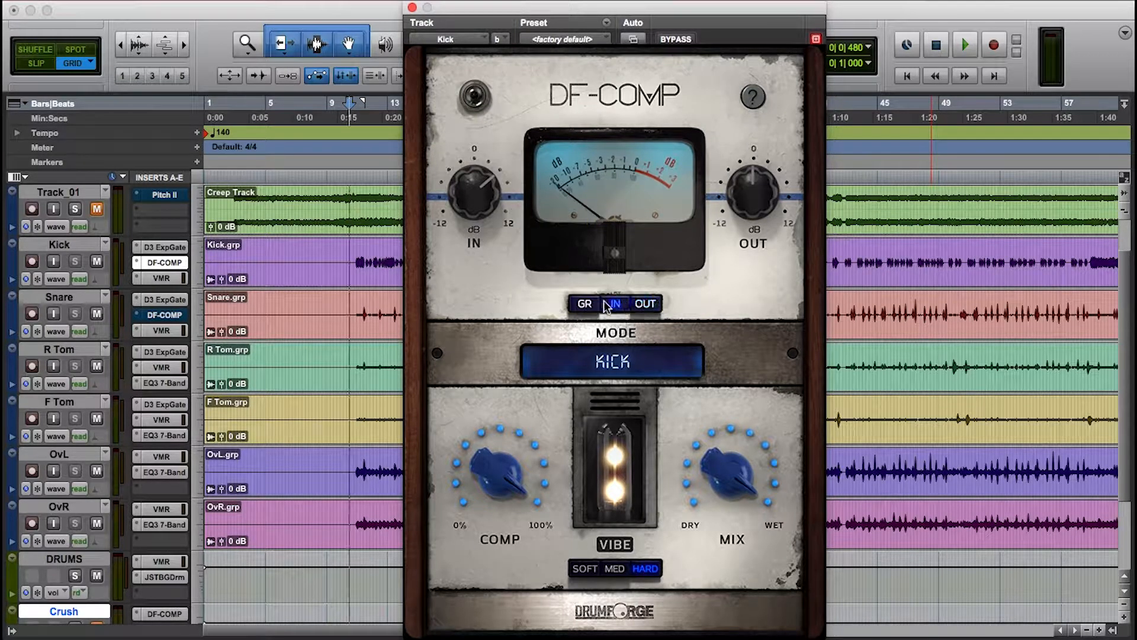
click(584, 303)
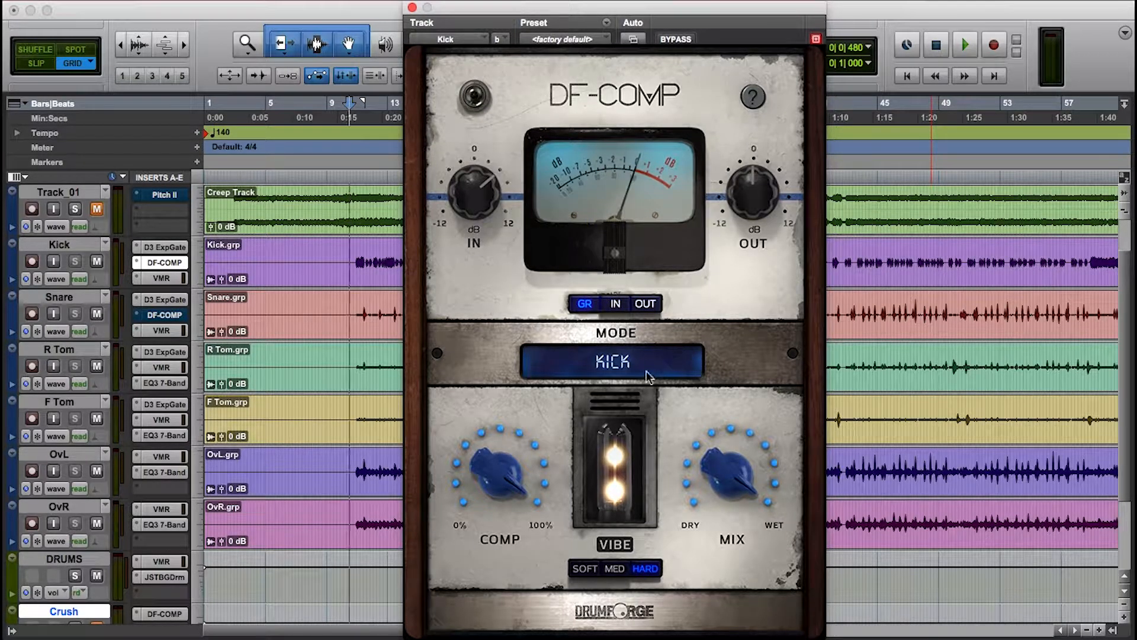
click(645, 368)
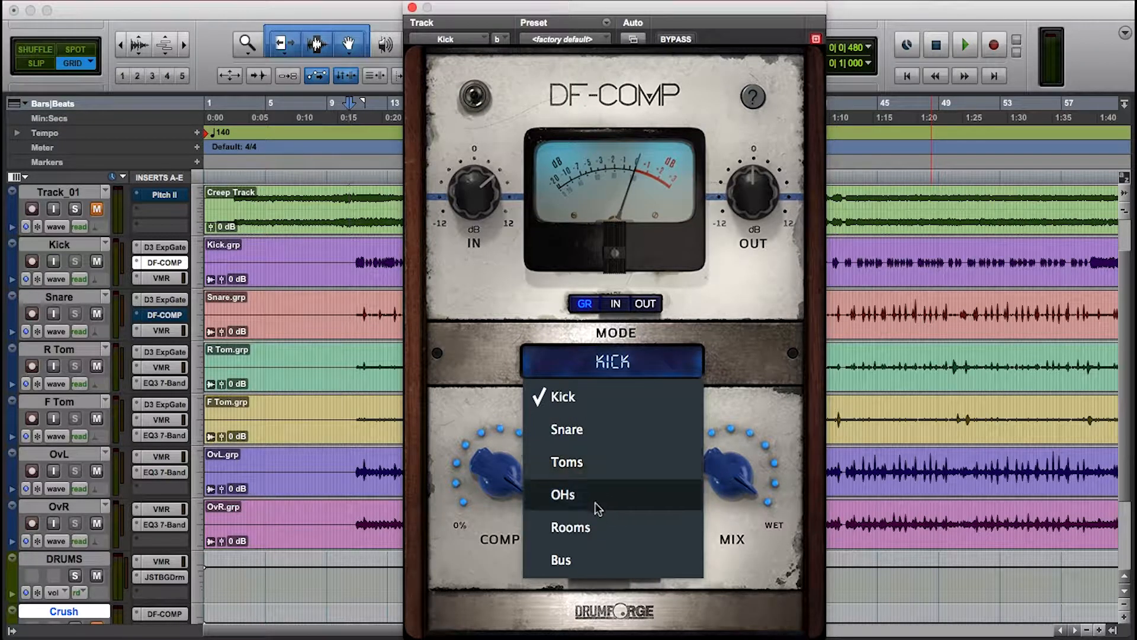
click(731, 380)
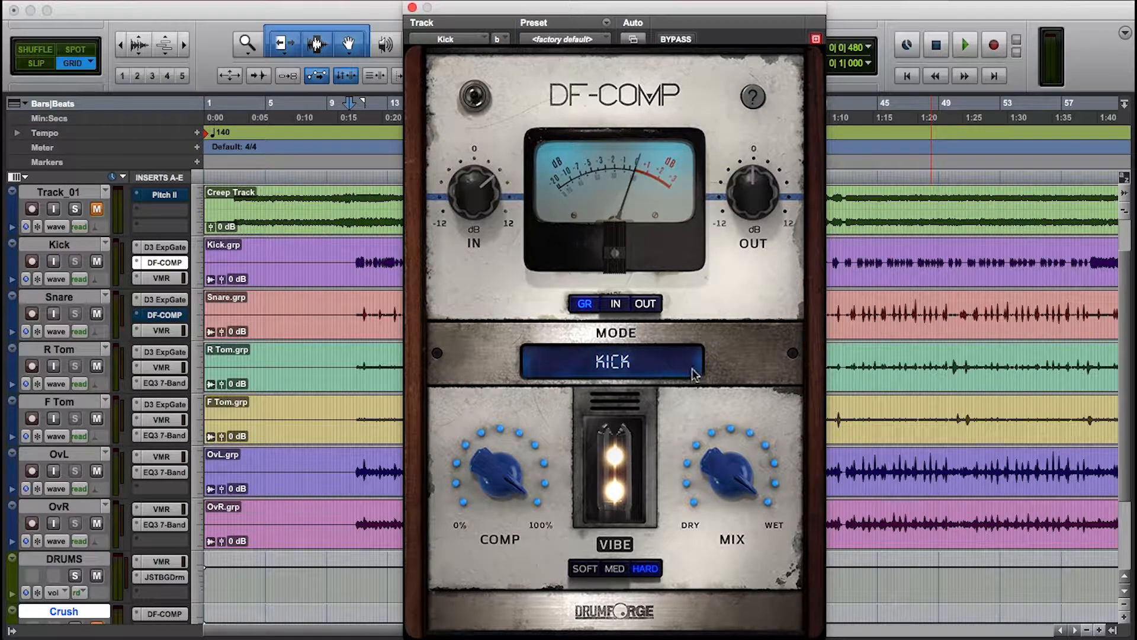
Step: Cycle the kick compressor's Vibe setting through Soft, Med and Hard, ending on Hard
drag(508, 472, 480, 431)
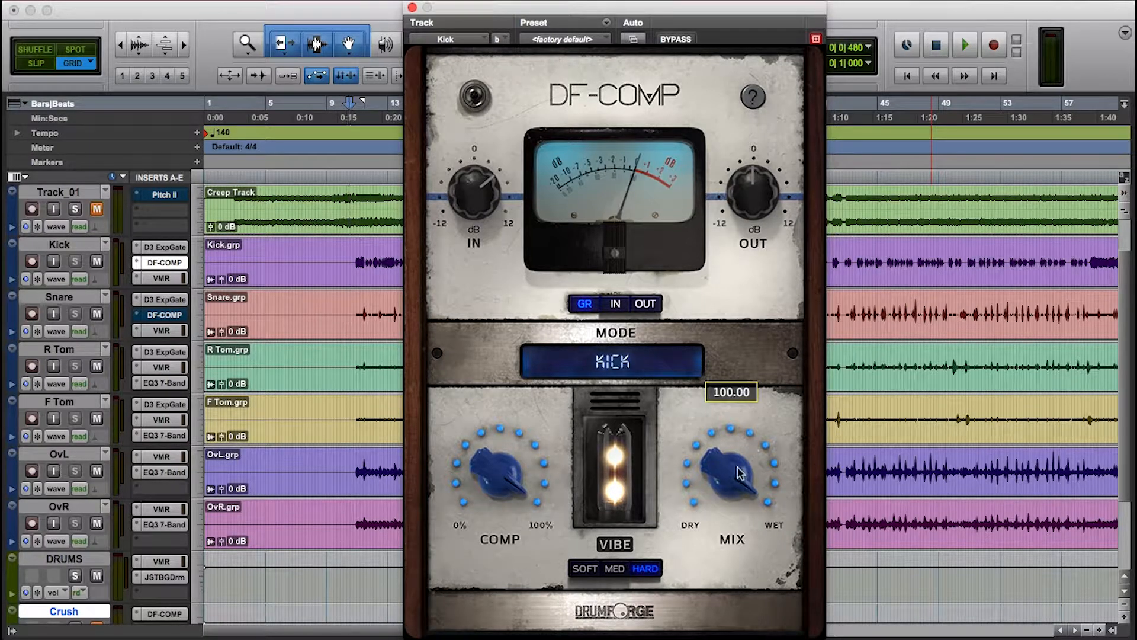
drag(739, 470, 717, 453)
click(589, 568)
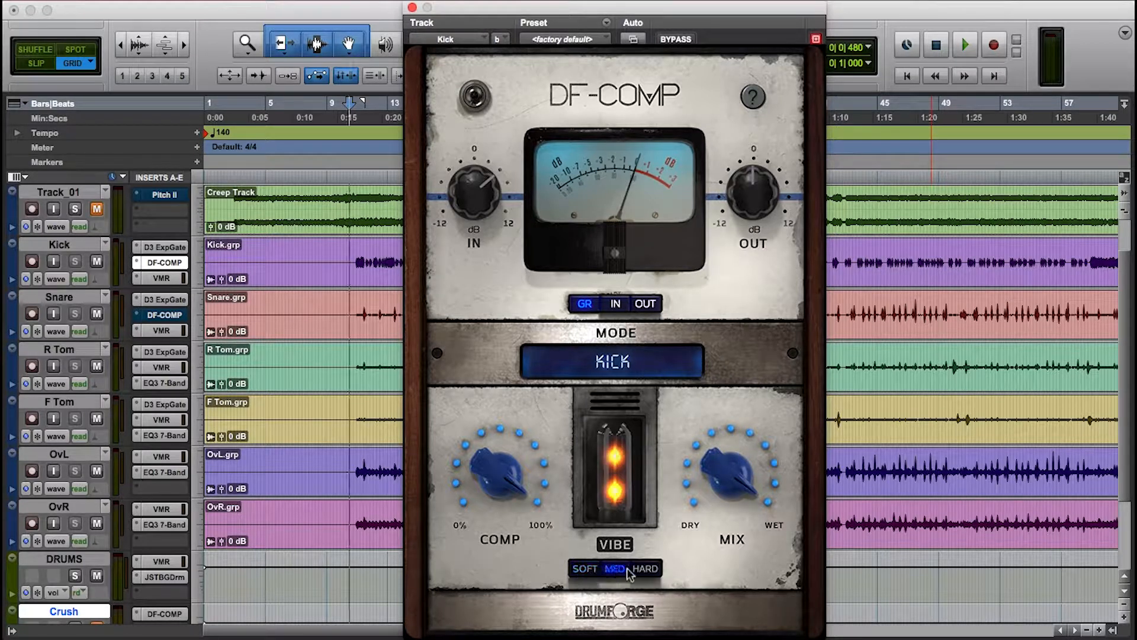
click(632, 569)
click(609, 570)
click(643, 566)
click(580, 569)
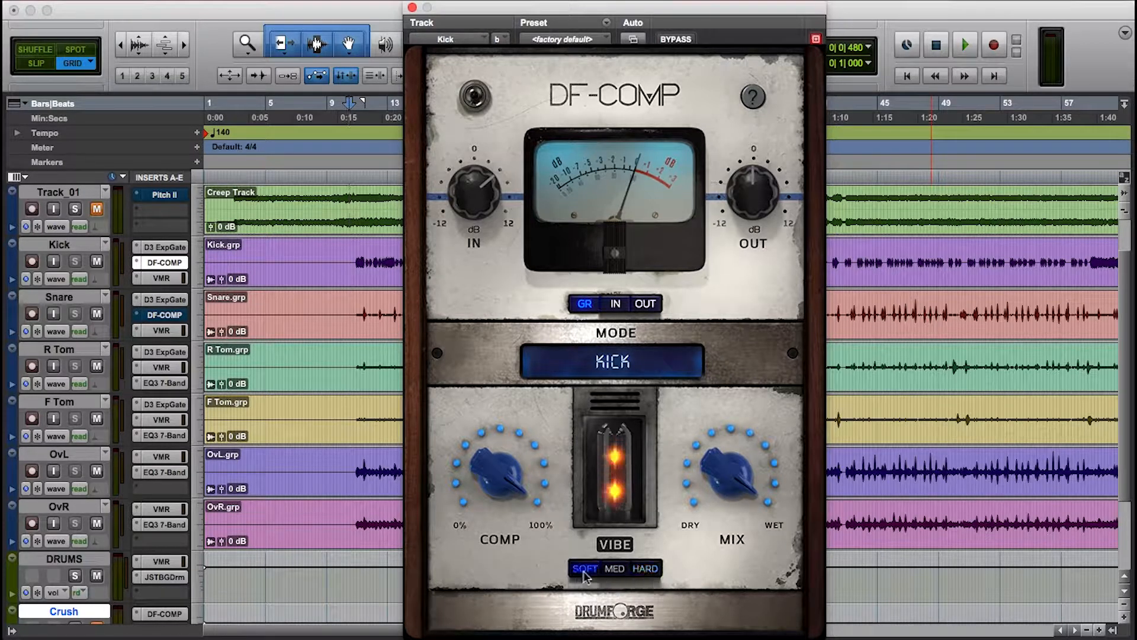
click(619, 570)
click(643, 569)
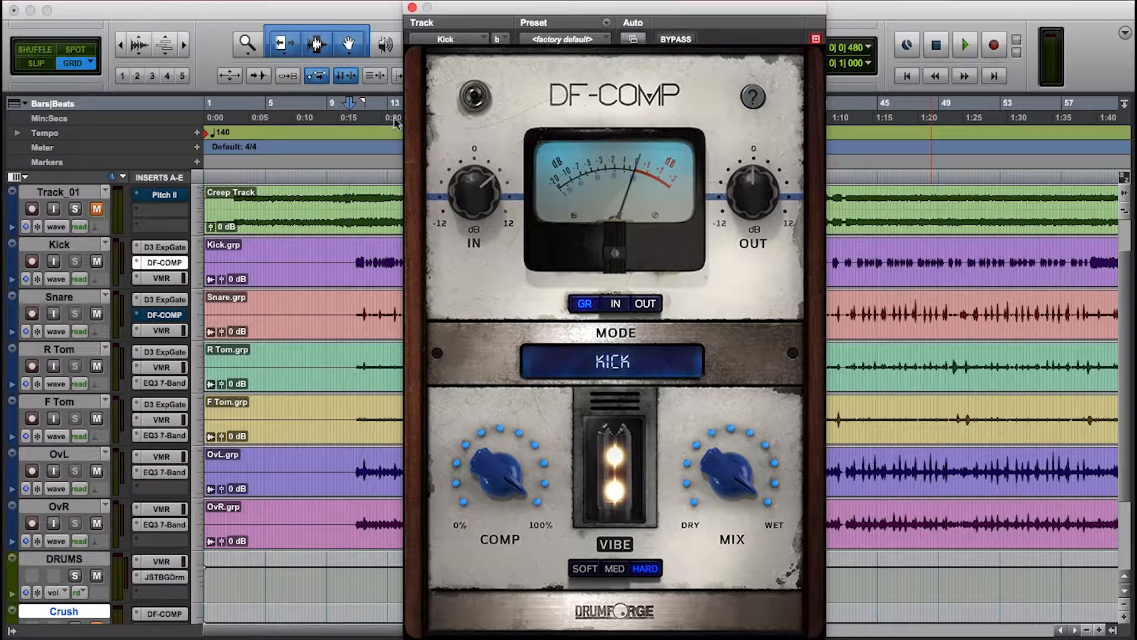
Step: Play the session from about 0:15, switch DF-COMP on for the kick to compare its effect, and stop playback
click(359, 118)
click(351, 117)
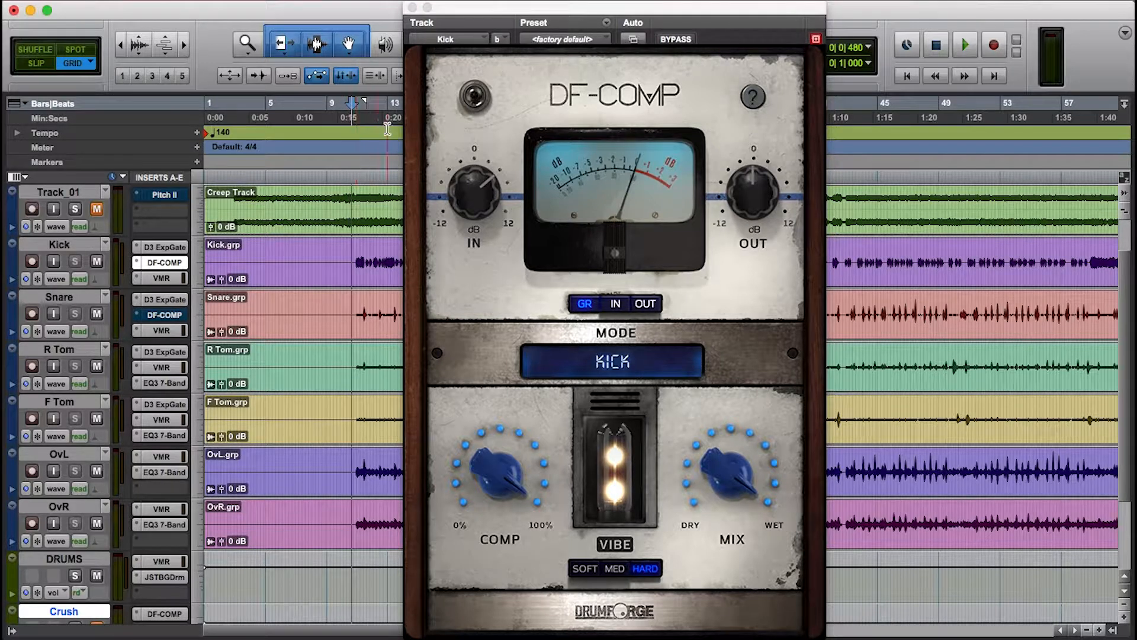
key(space)
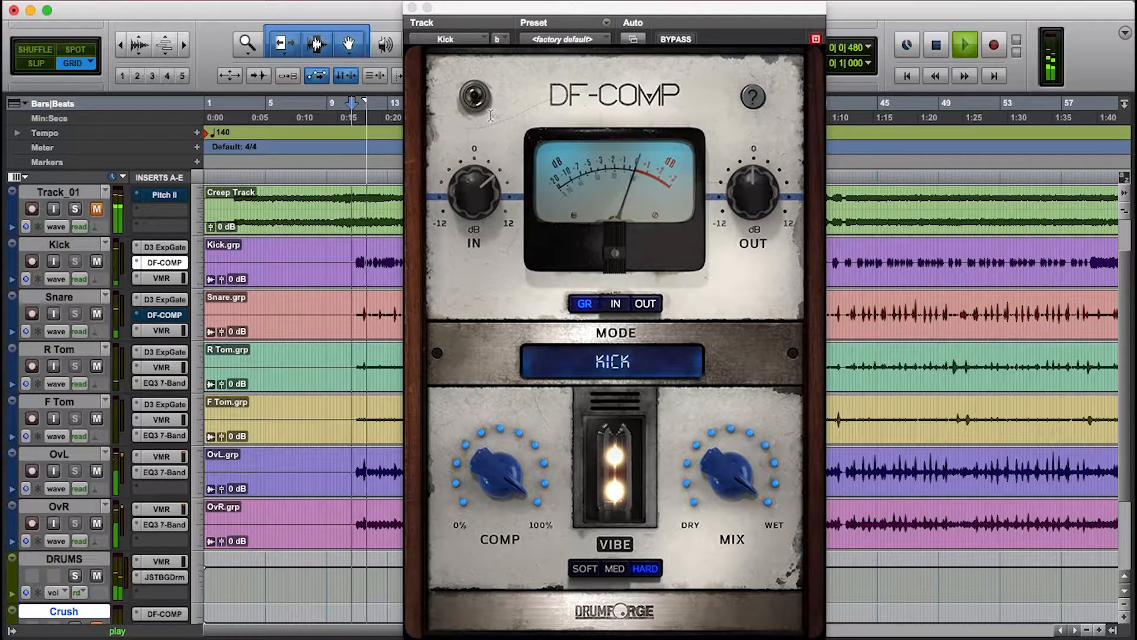
click(475, 98)
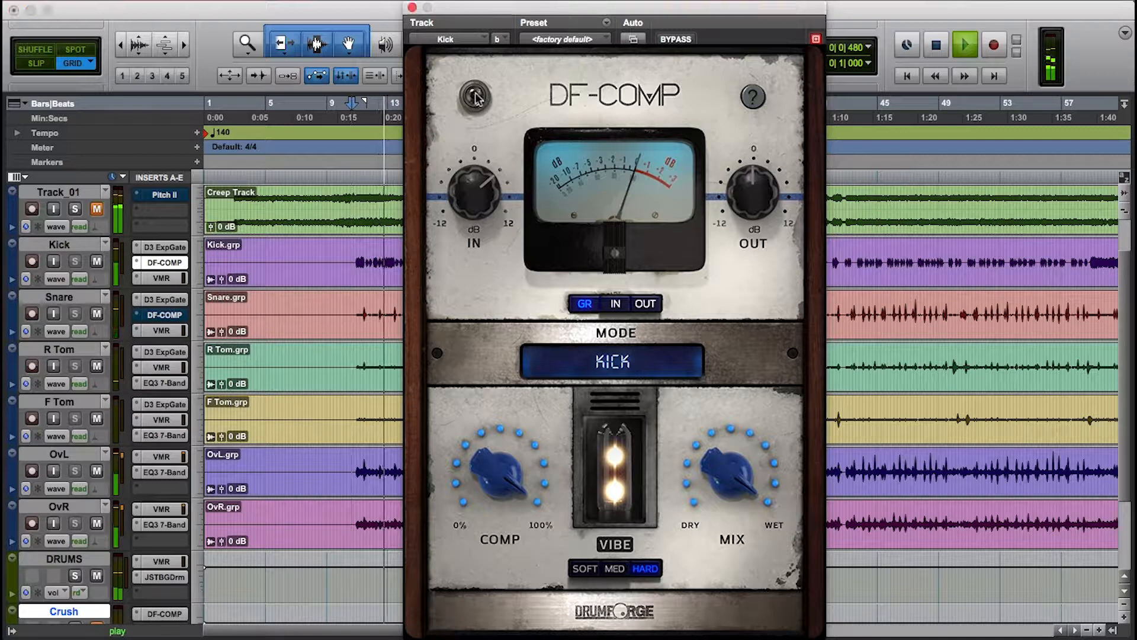
click(475, 96)
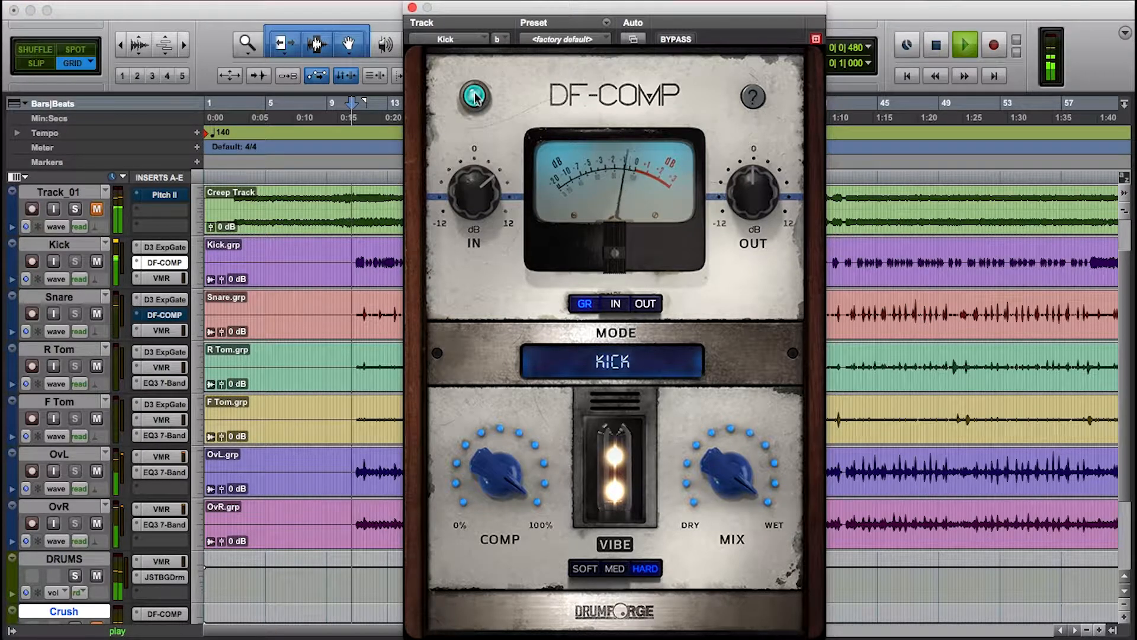
key(space)
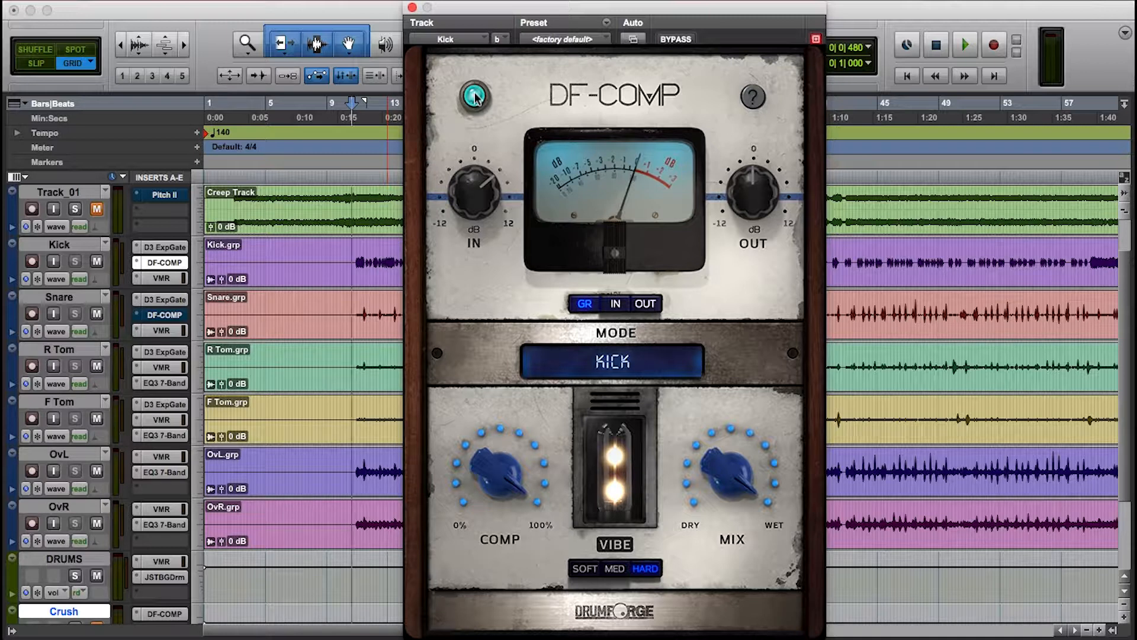
Step: Turn the kick compressor's Comp amount down to 0%, keeping Vibe on Hard
mouse_move(505, 188)
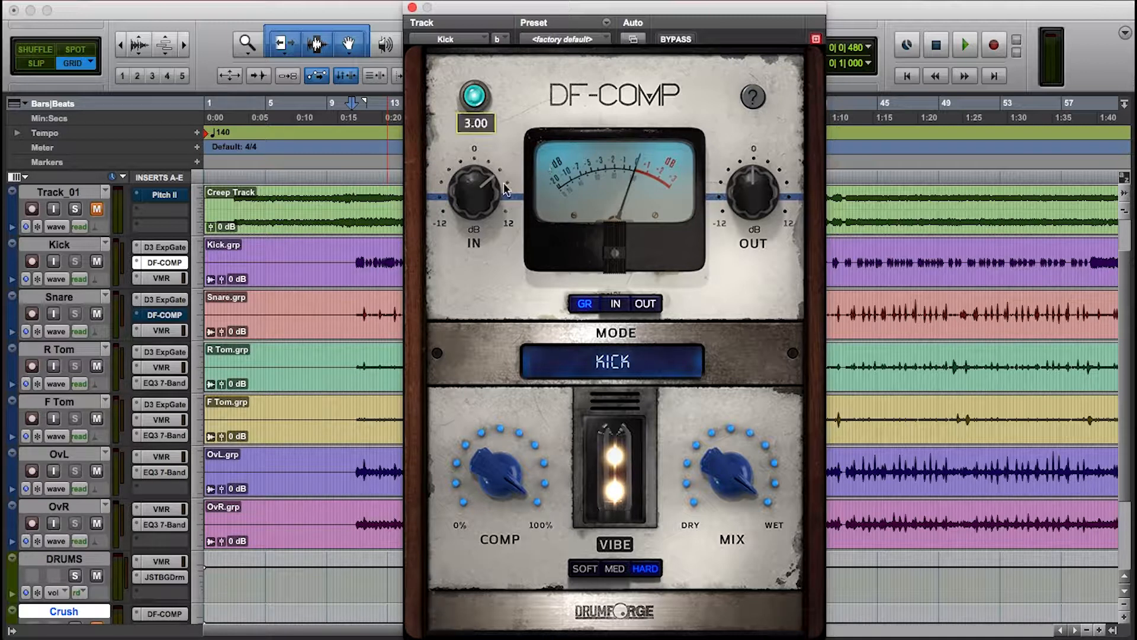
drag(498, 474, 474, 427)
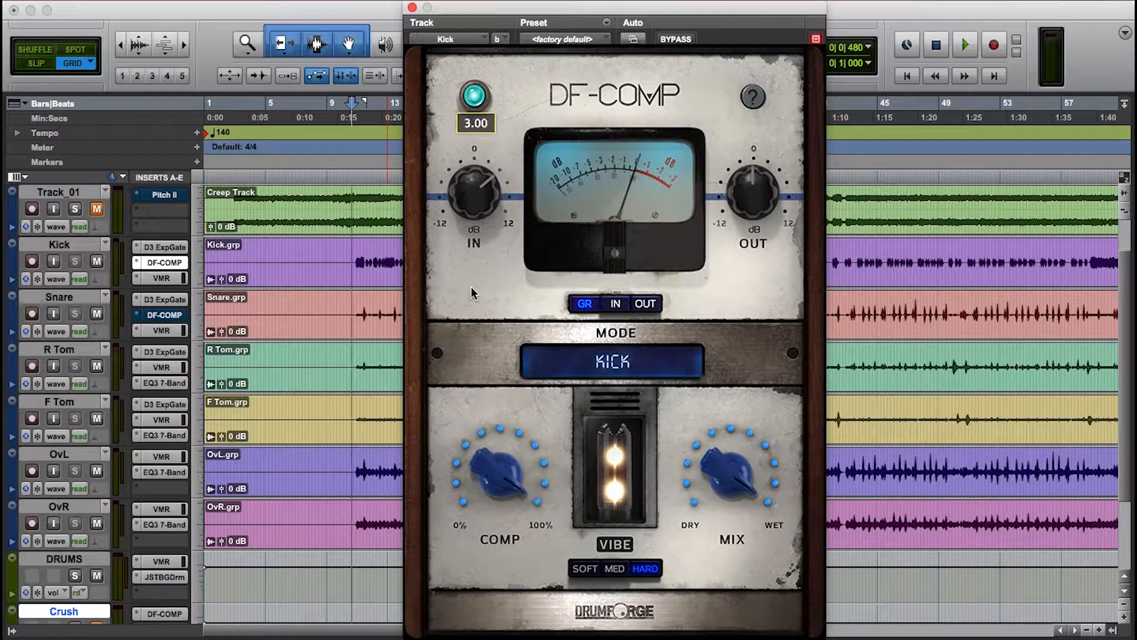
click(354, 128)
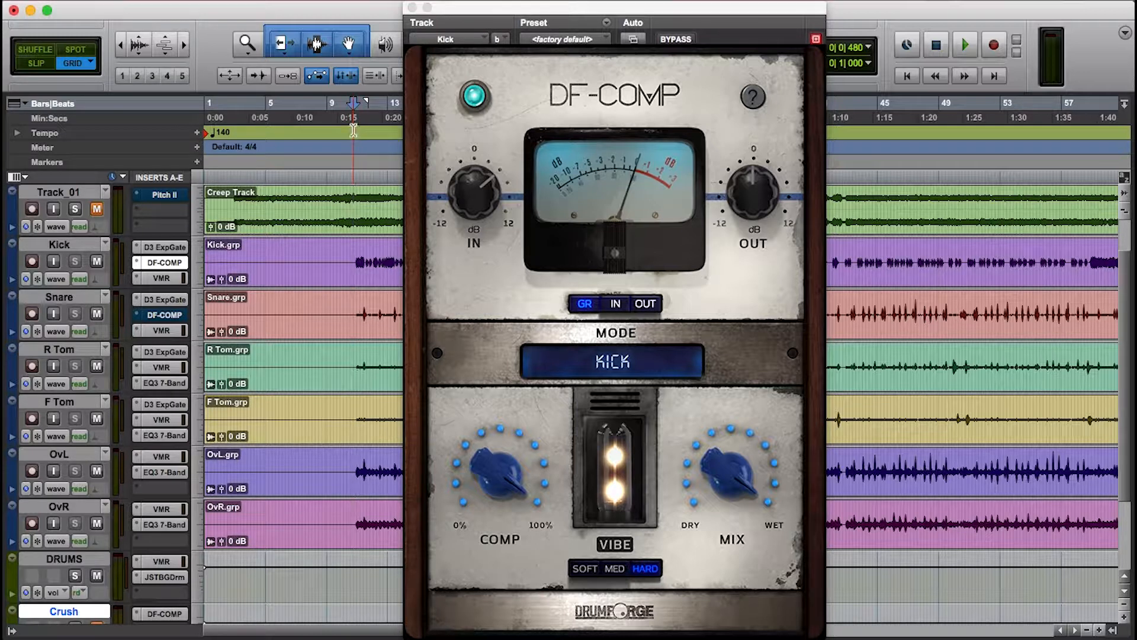
drag(501, 464, 550, 628)
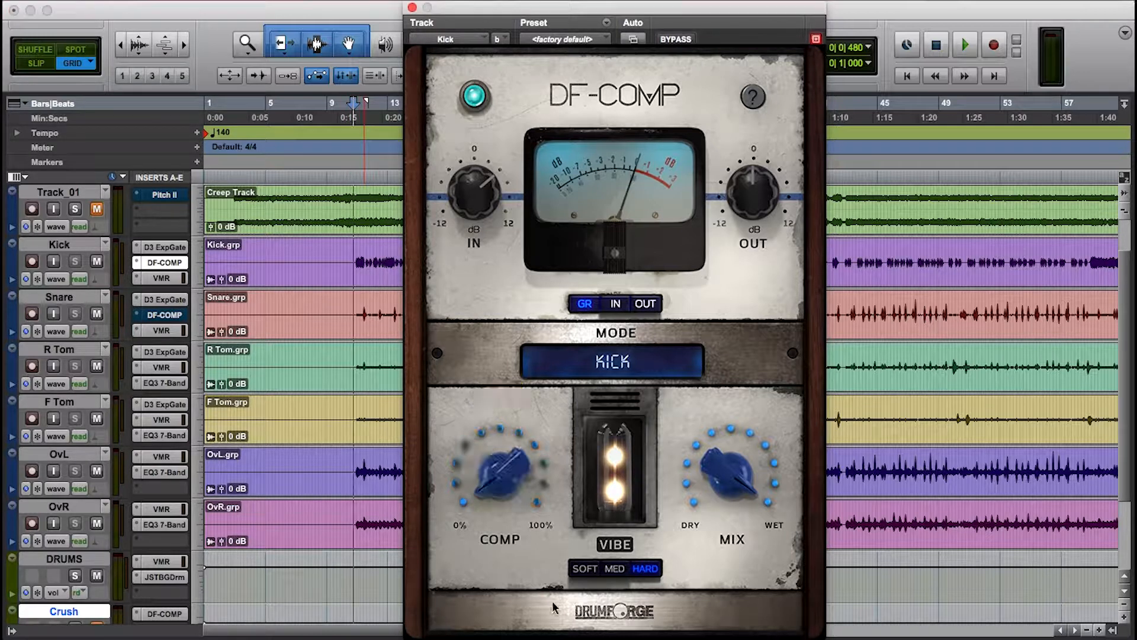
click(581, 569)
click(653, 565)
Step: Play the session from about 0:15 and raise the kick compressor's Comp amount to 100% during playback
click(353, 117)
key(space)
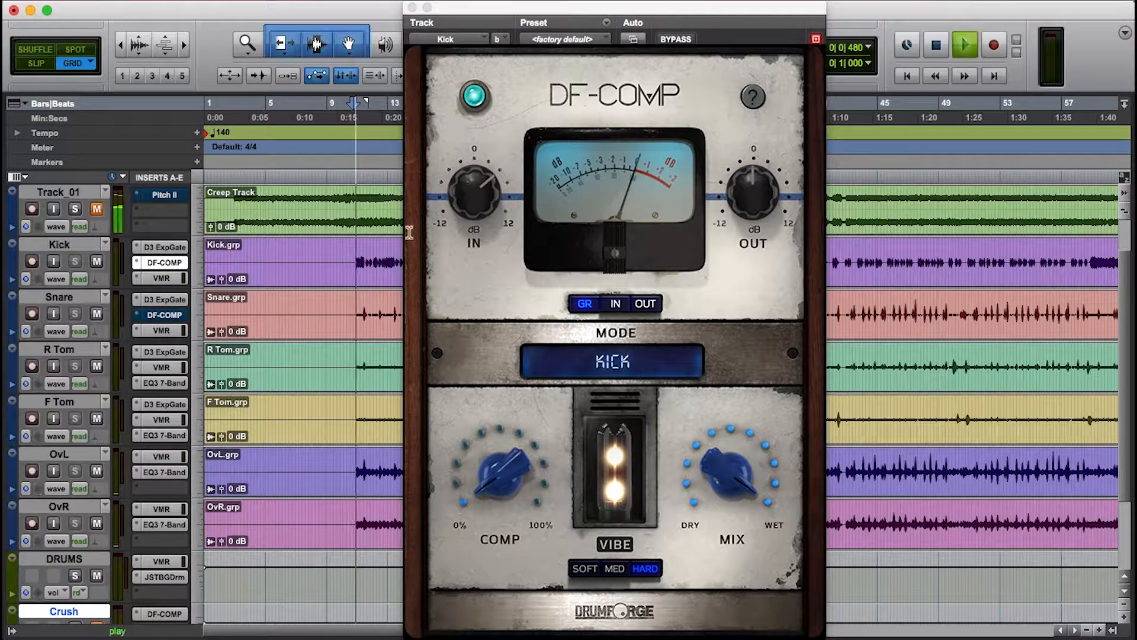
mouse_move(492, 478)
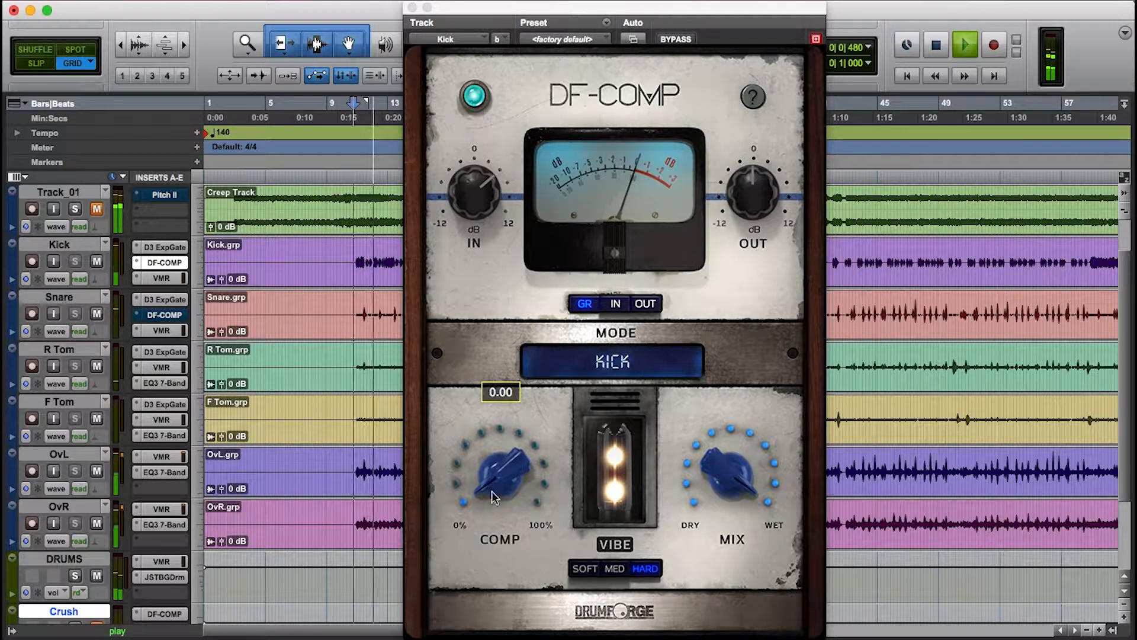
drag(492, 483, 503, 309)
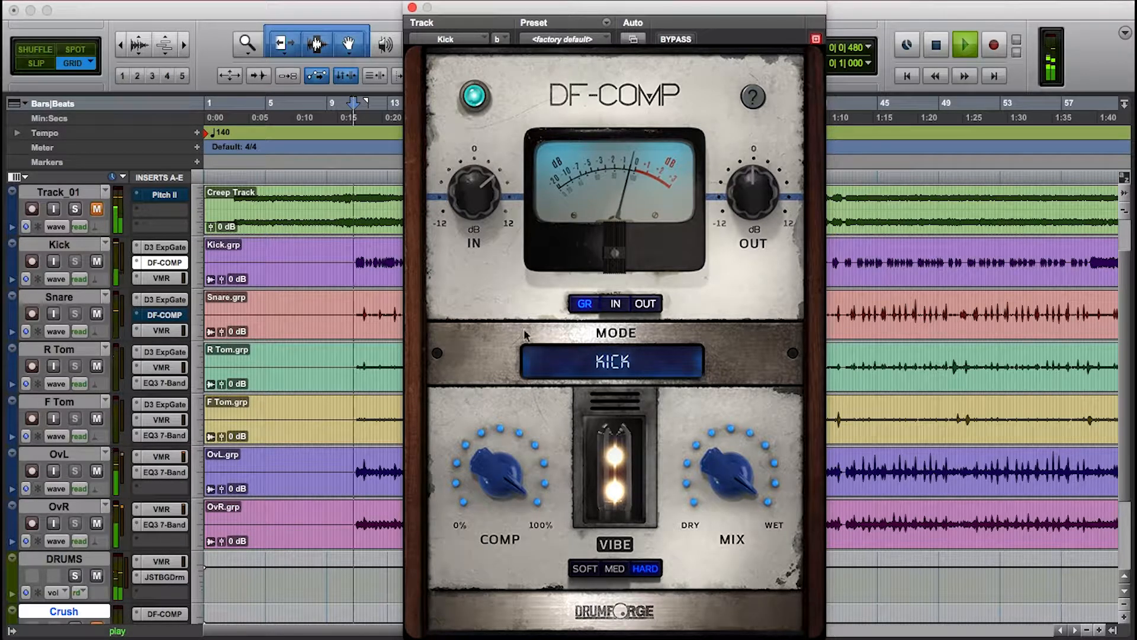
Step: Try different values, including 0, for the adjustment screw beneath the VU meter's needle during playback, and stop playback
mouse_move(613, 249)
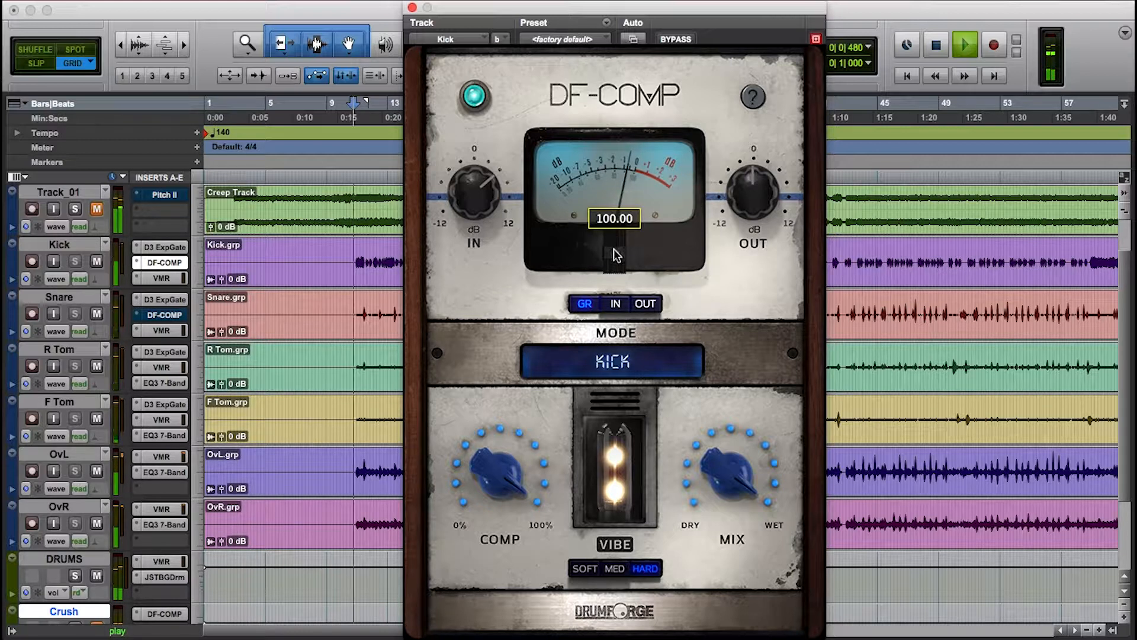
mouse_move(614, 246)
mouse_down()
mouse_move(626, 468)
mouse_move(615, 227)
mouse_up()
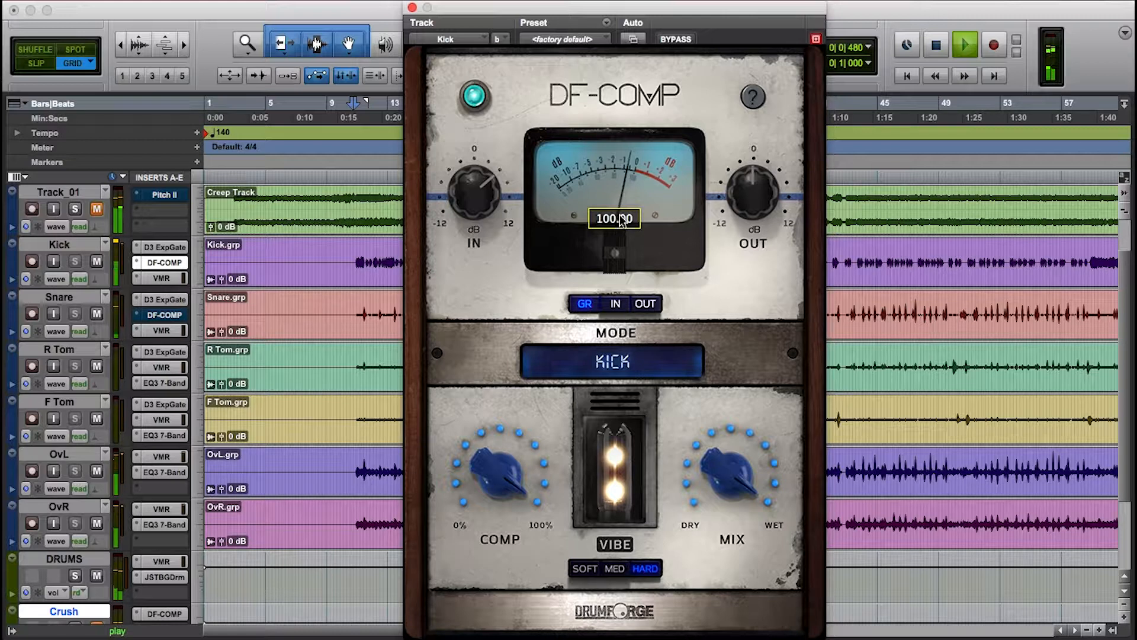
alt+click(622, 220)
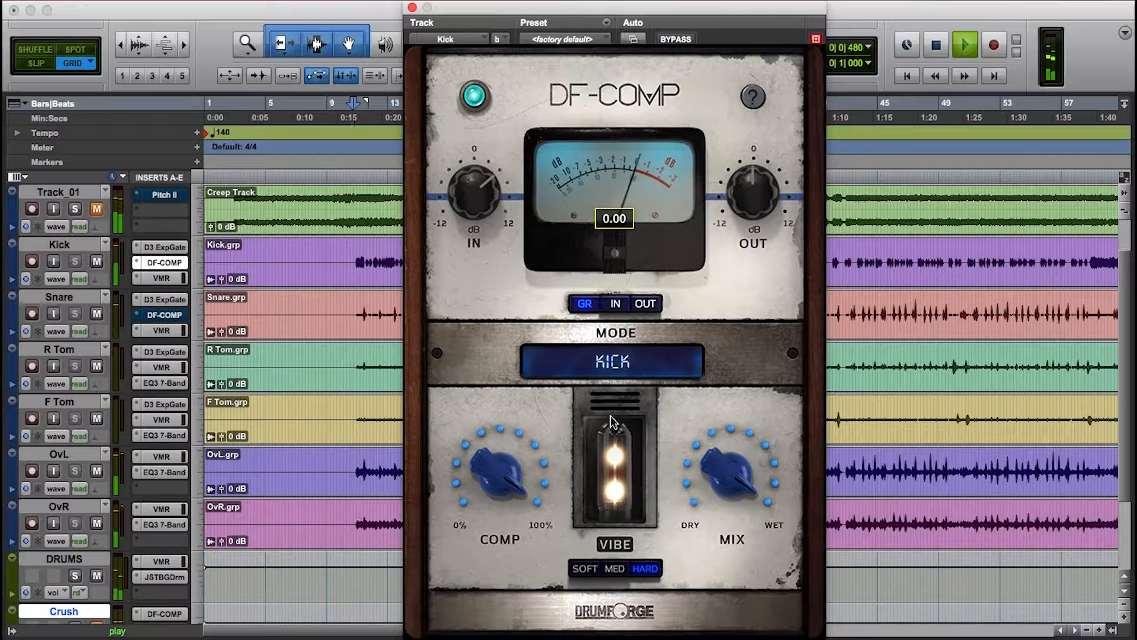
drag(611, 417, 603, 184)
drag(627, 241, 627, 241)
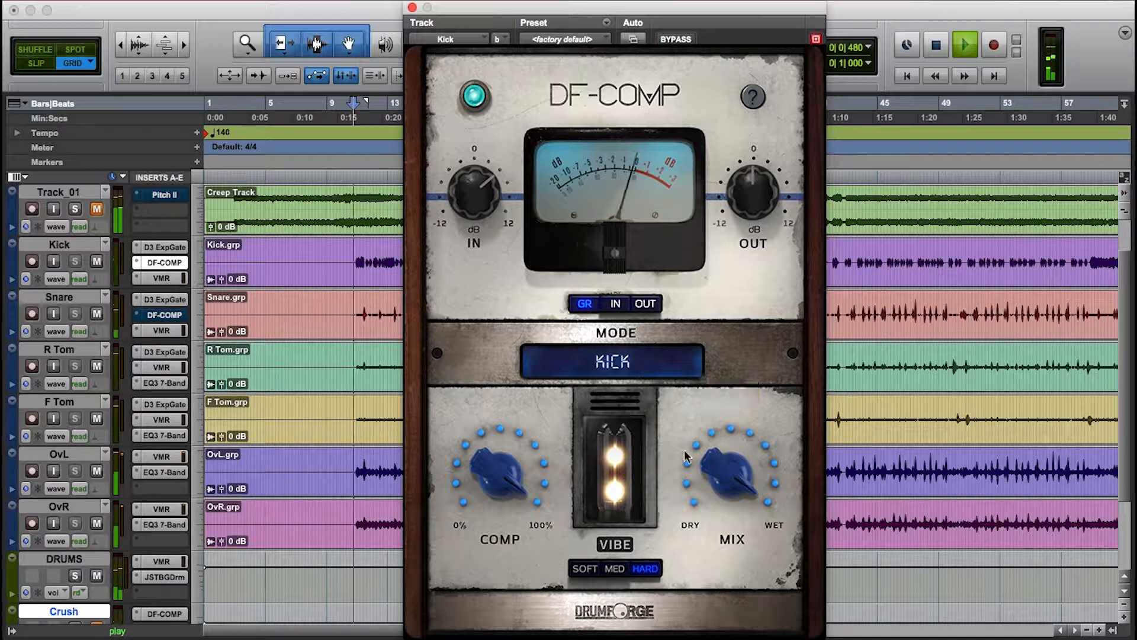
key(space)
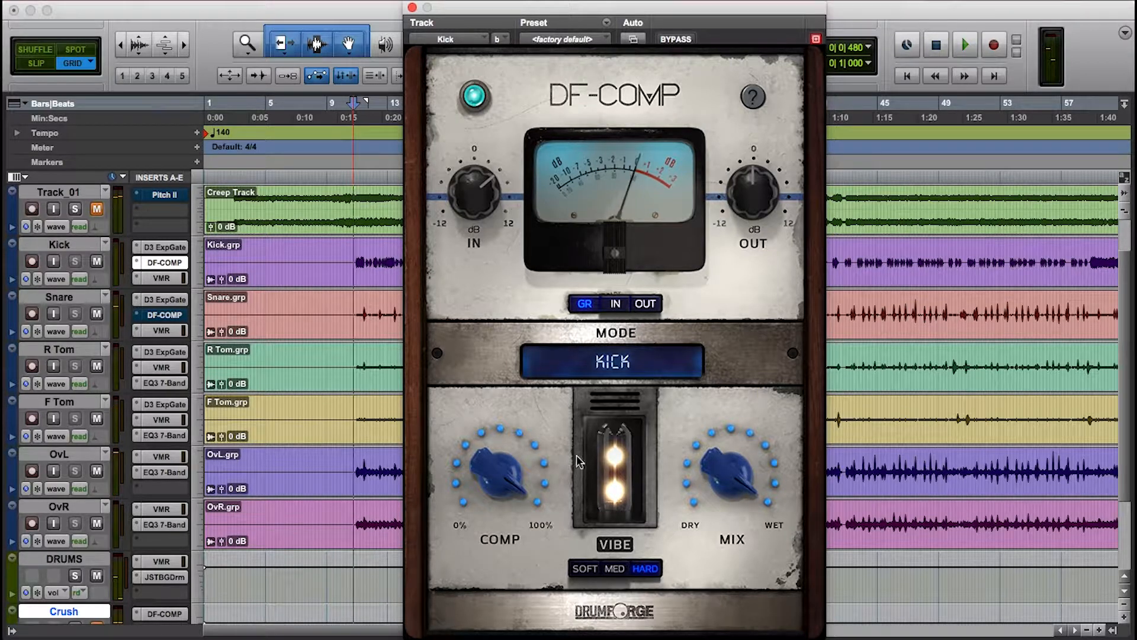
Step: Cycle the kick compressor's Vibe setting through Soft, Med and Hard, ending on Soft
mouse_move(501, 498)
drag(499, 501, 491, 450)
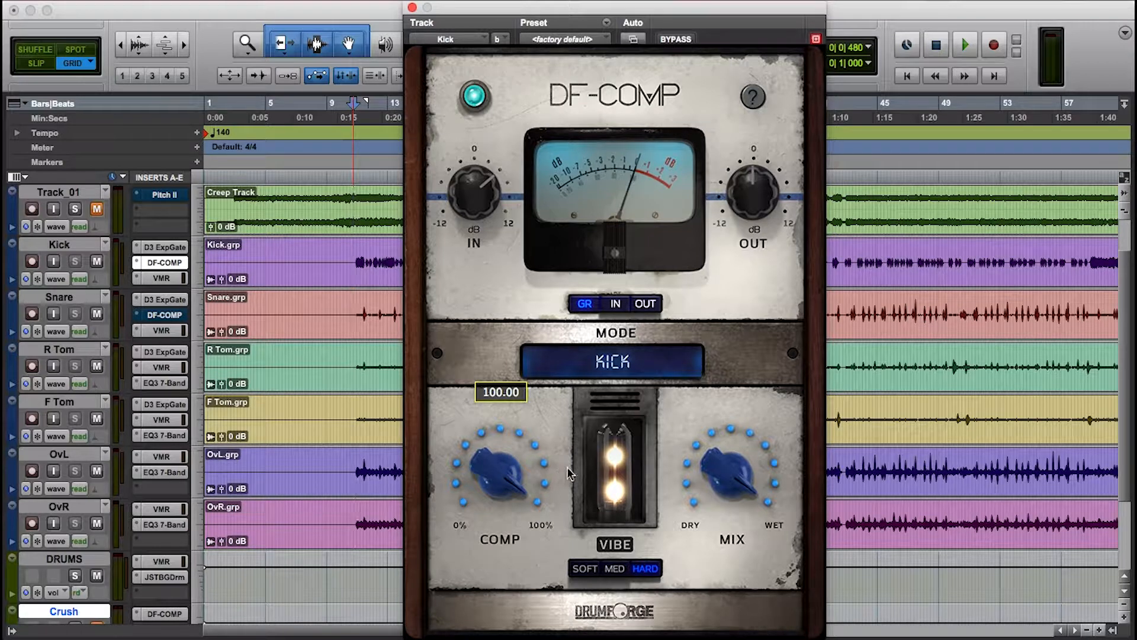
click(586, 568)
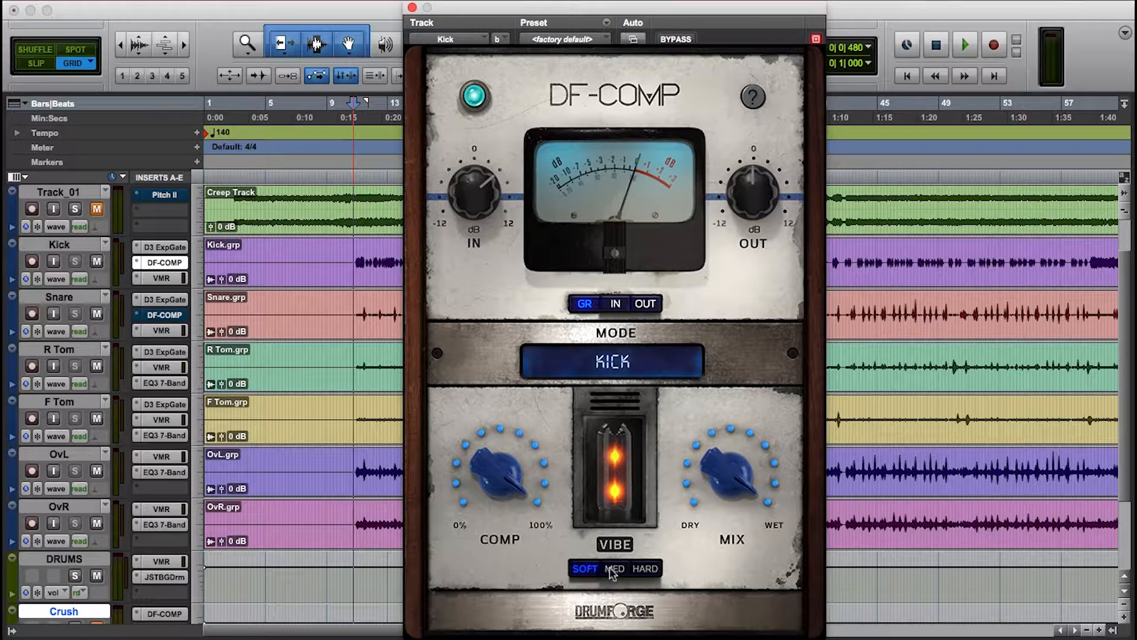
click(614, 569)
click(644, 569)
click(589, 569)
click(615, 569)
click(640, 568)
click(571, 569)
Step: Play from about 0:15, switch DF-COMP off to compare, set Vibe to Med, and switch the compressor back on
click(343, 167)
mouse_move(466, 173)
key(space)
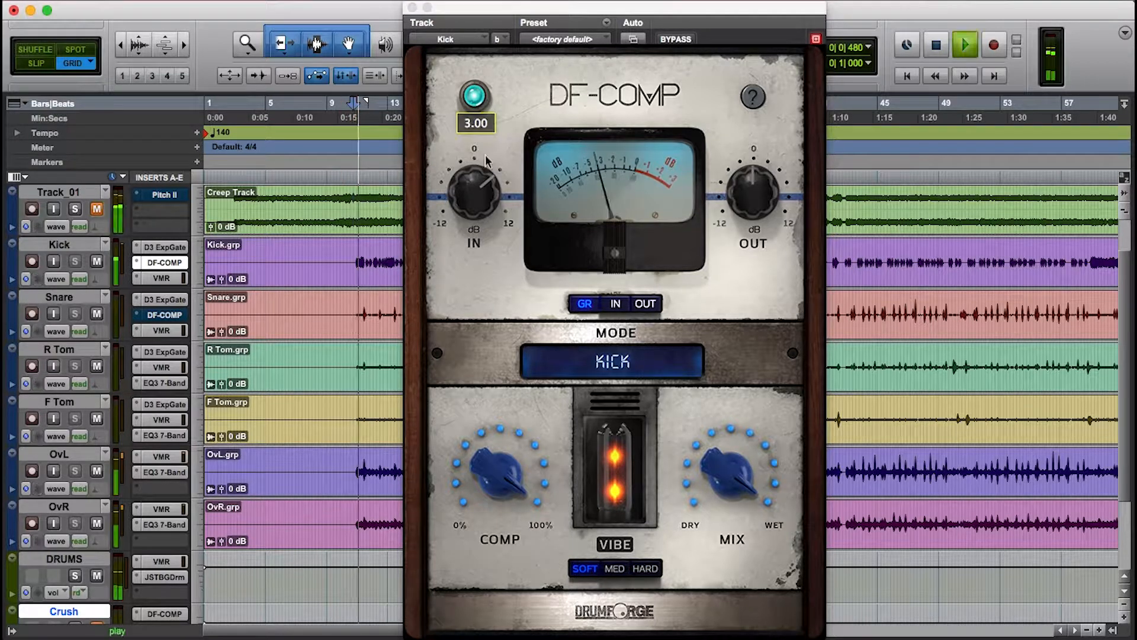
click(475, 98)
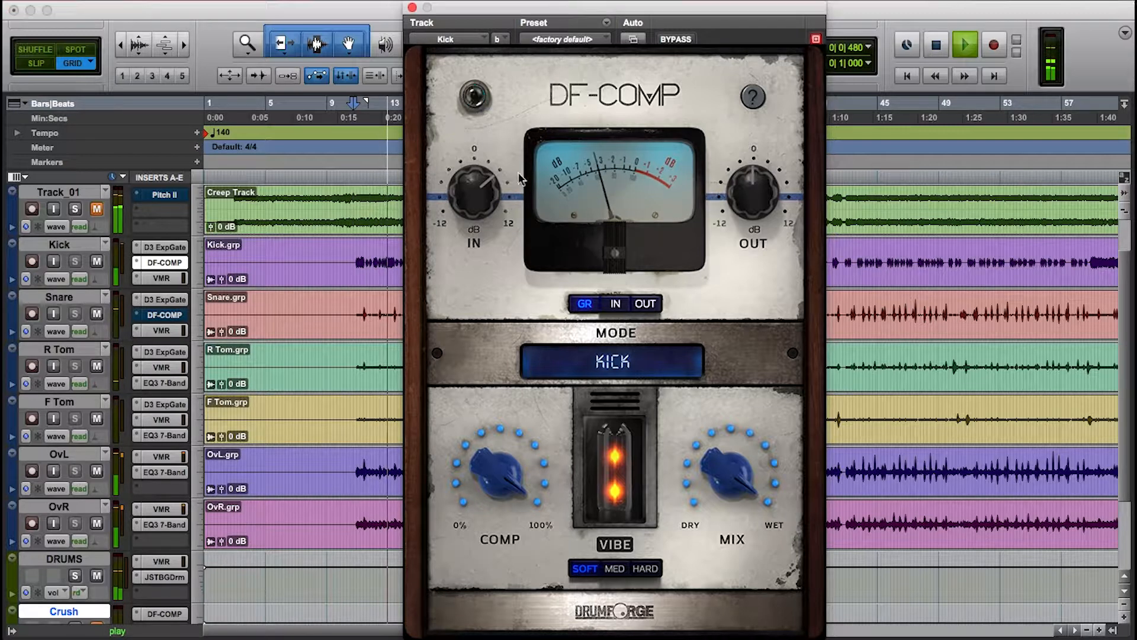
click(614, 569)
click(476, 96)
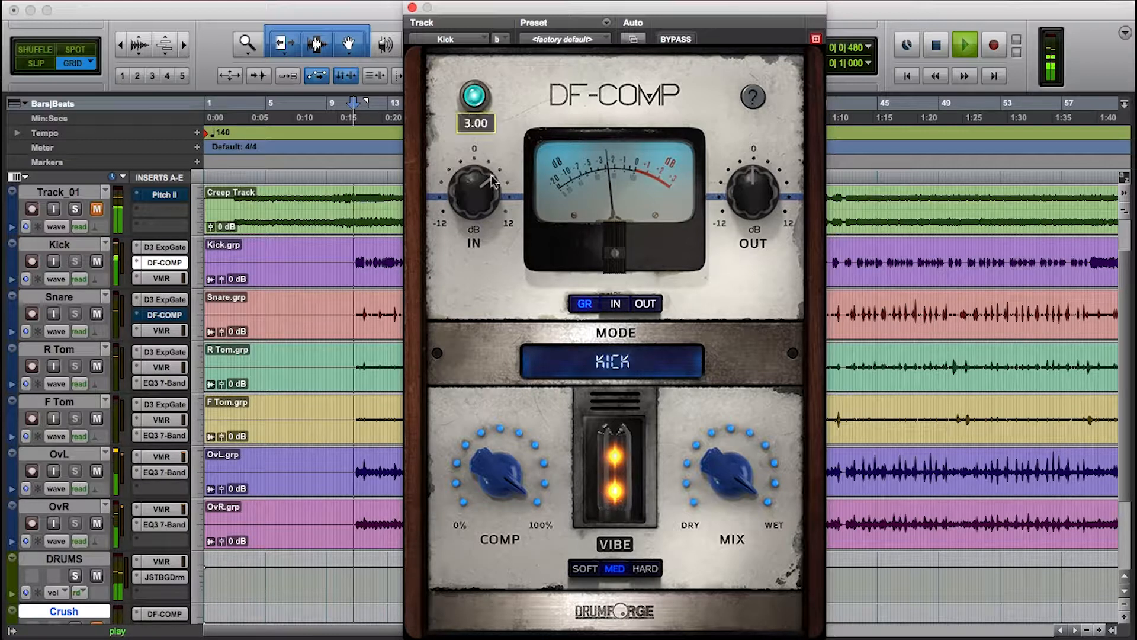
Step: Switch the kick compressor off during playback, set Vibe to Hard, switch it back on to compare, and stop playback
click(476, 96)
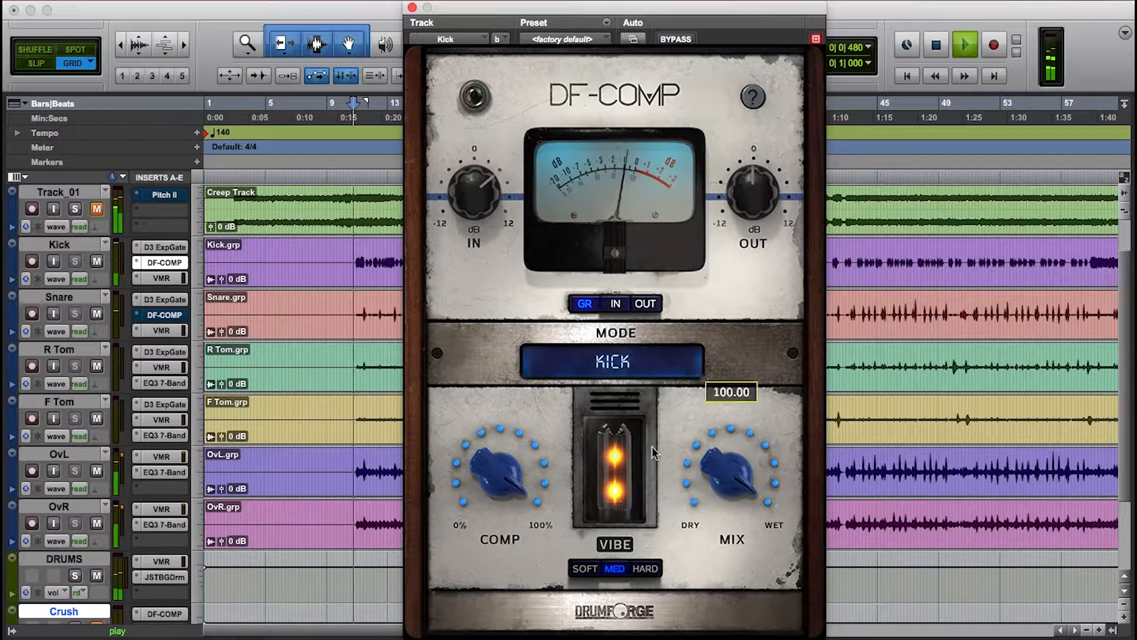
click(647, 569)
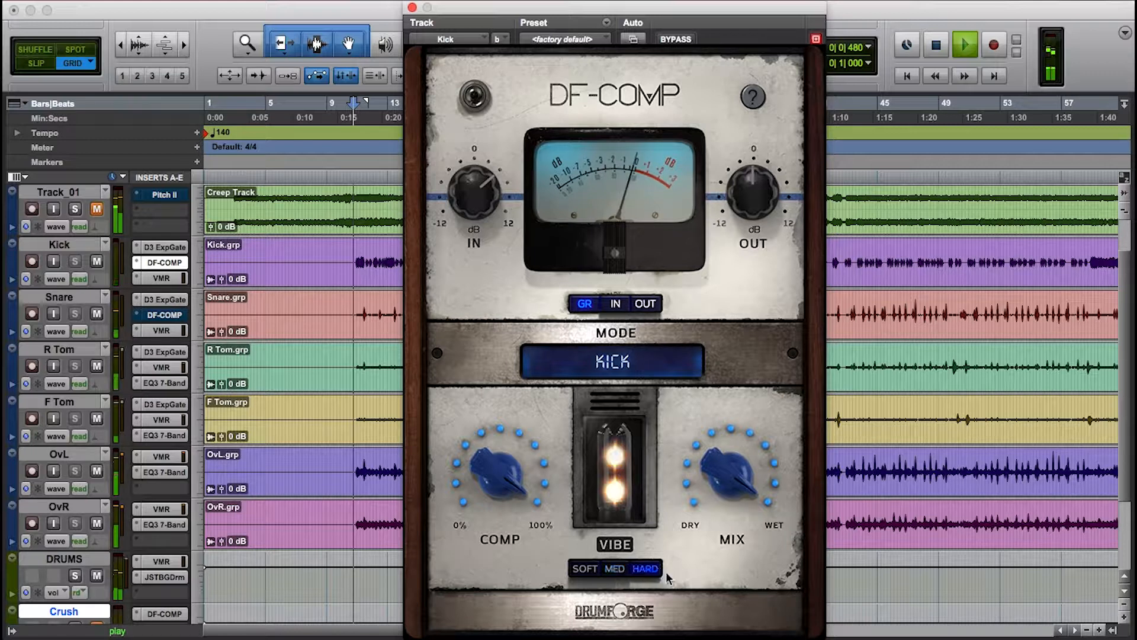
click(475, 96)
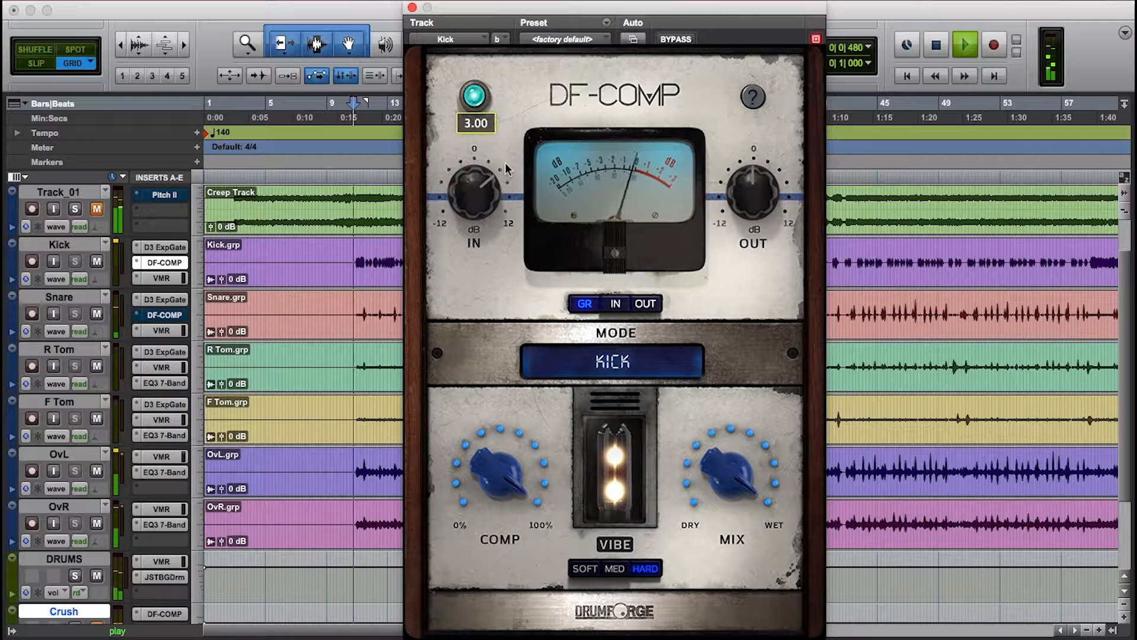
key(space)
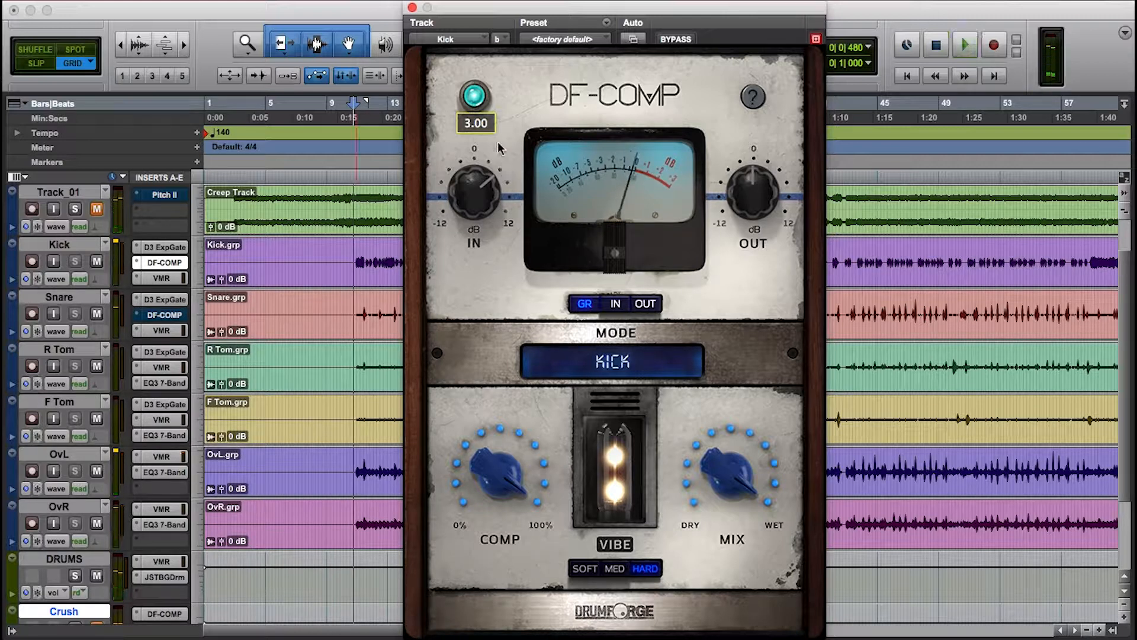
click(350, 109)
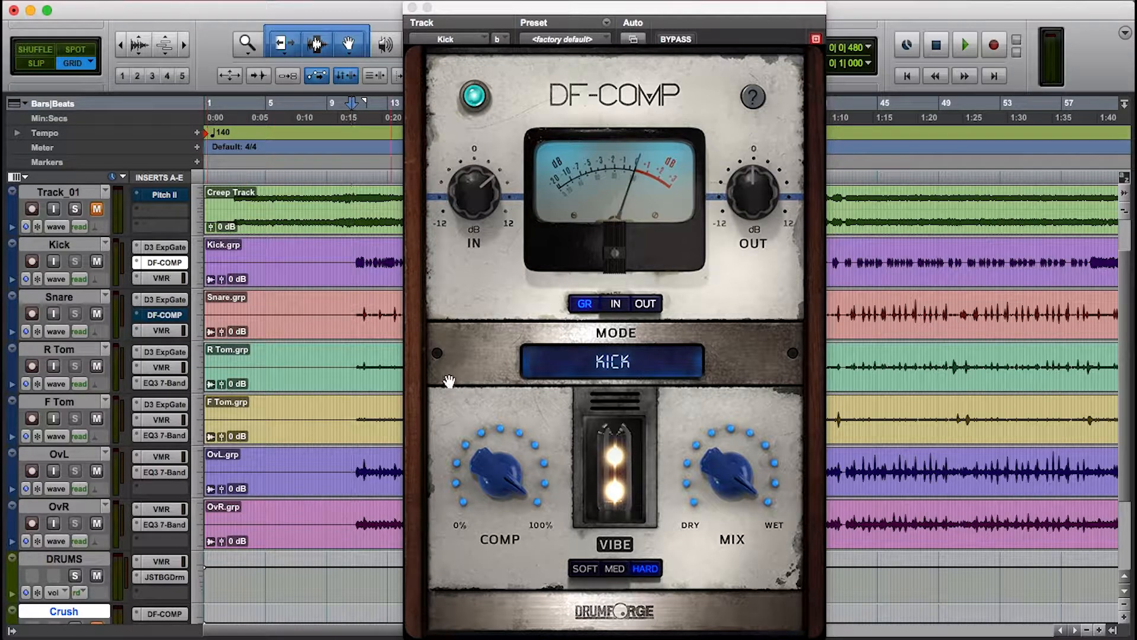
Step: Replace the kick compressor window with the Snare track's DF-COMP and set the playback start to about 0:15
click(412, 7)
click(171, 314)
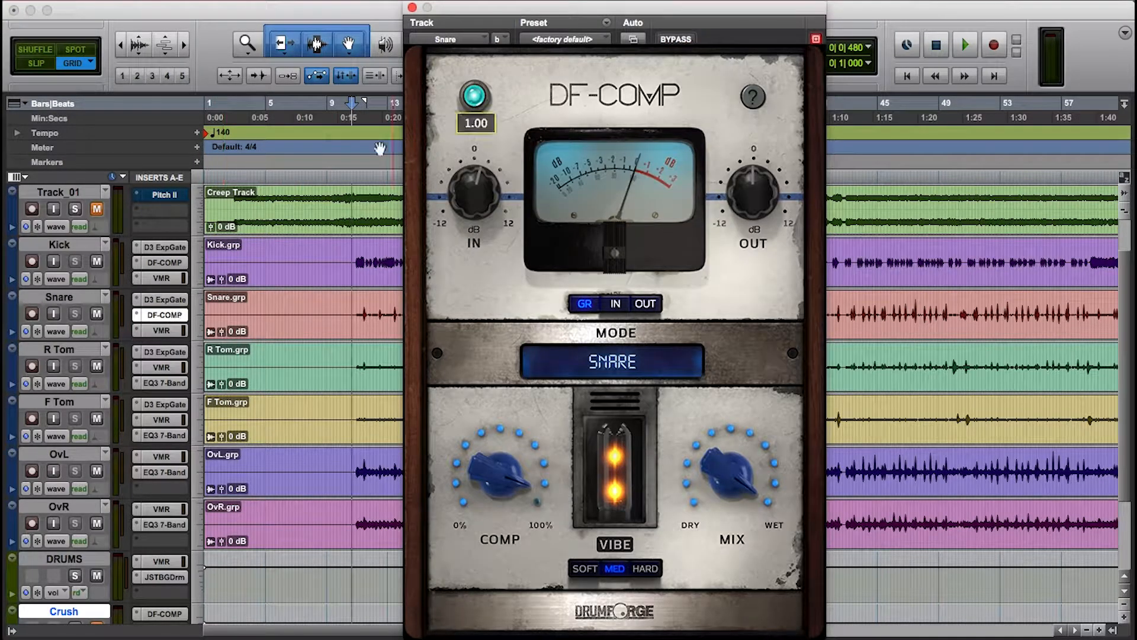
click(348, 120)
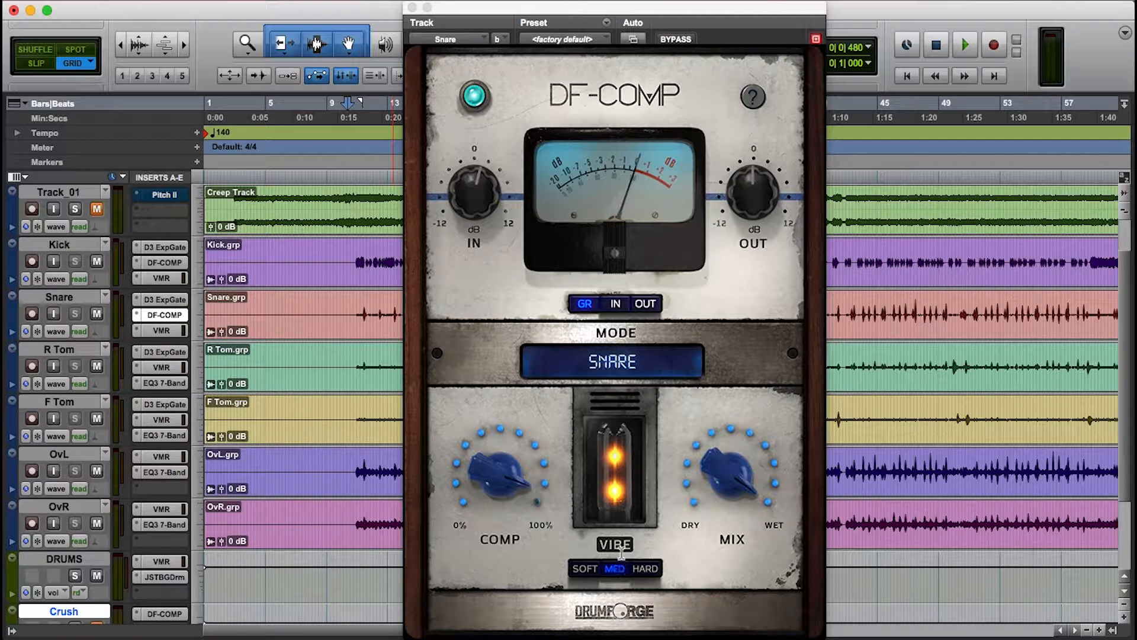
key(space)
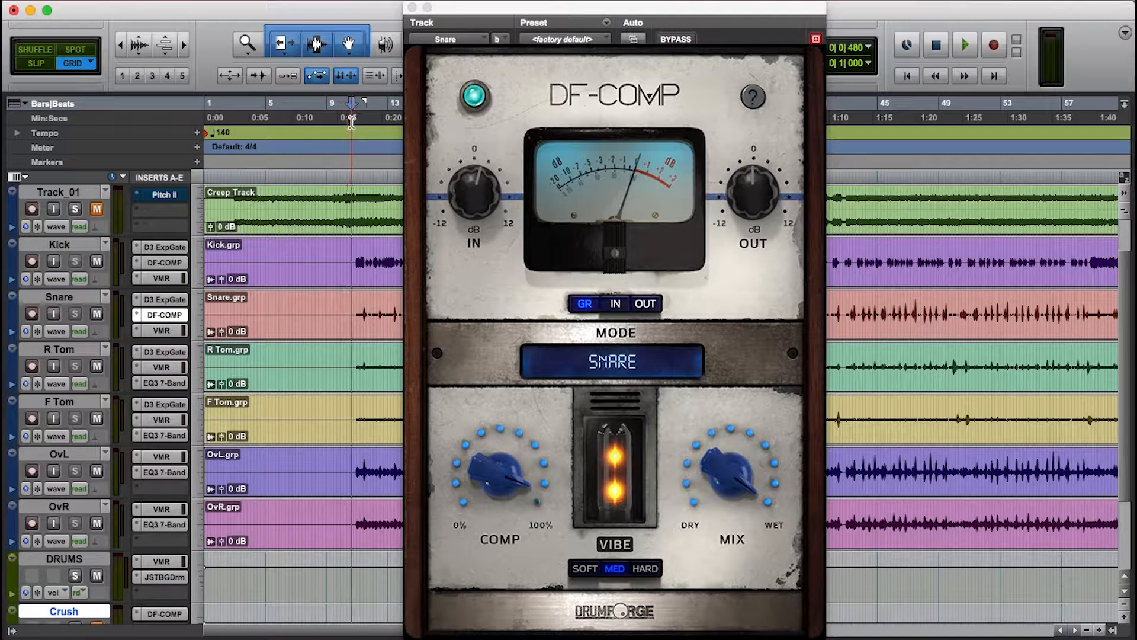
Step: Compare the snare with DF-COMP switched off and back on while playing from about 0:15, and stop playback
click(474, 95)
click(358, 119)
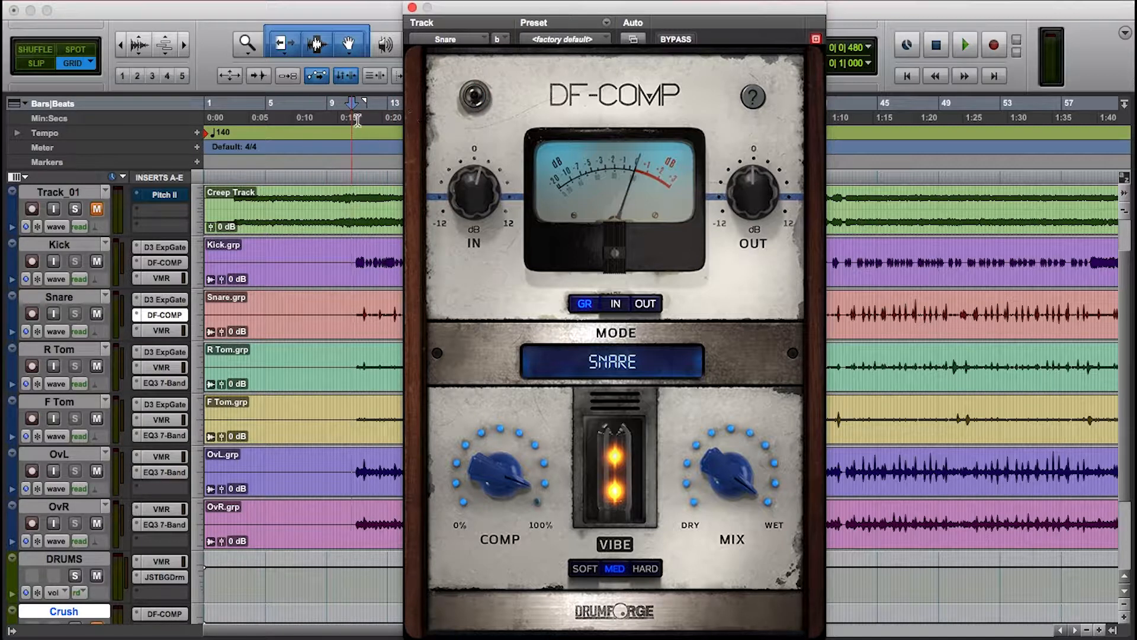
key(space)
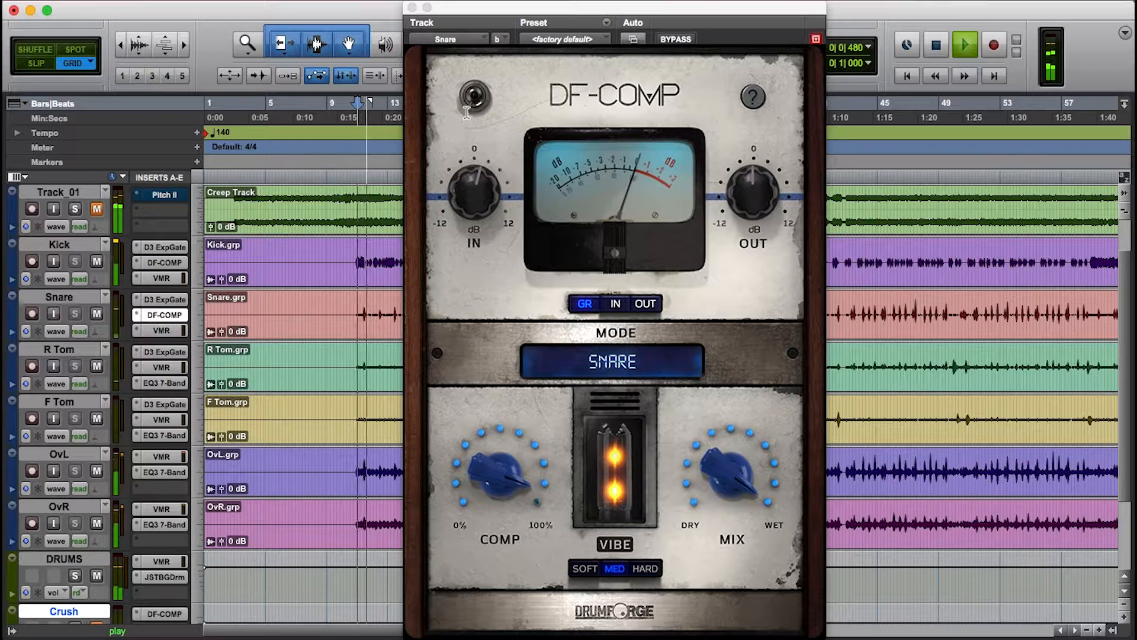
click(474, 96)
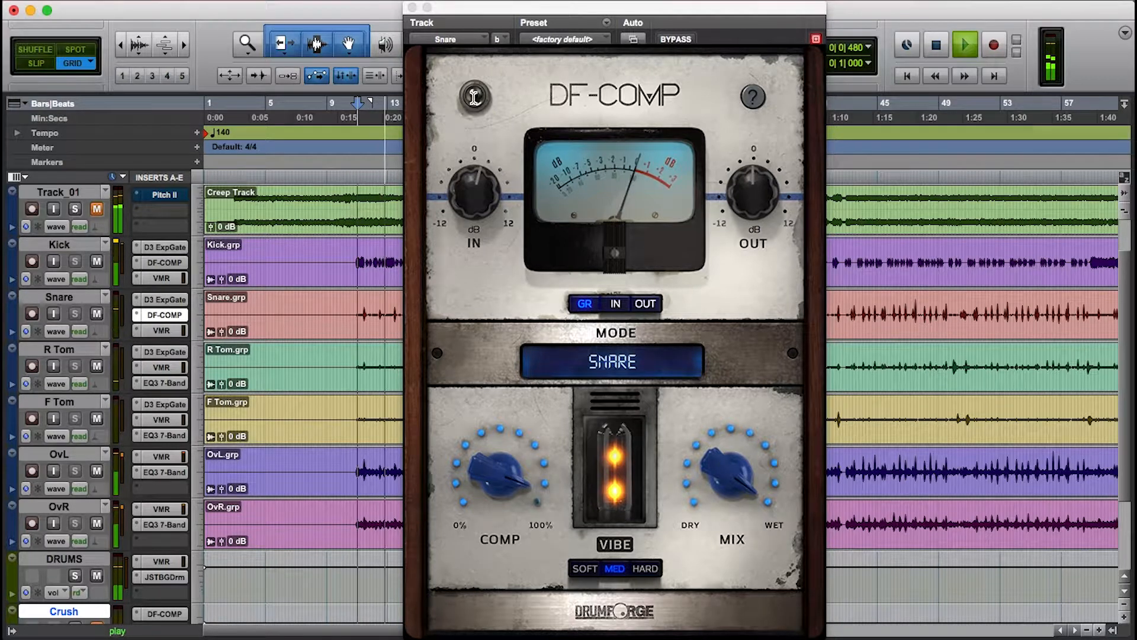
click(474, 96)
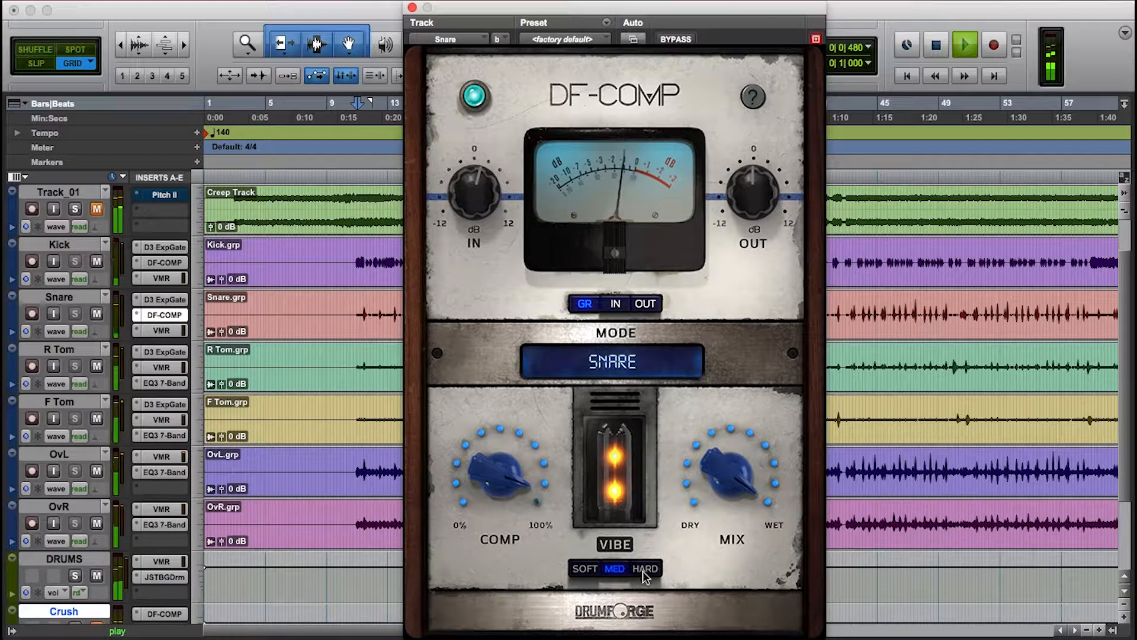
mouse_move(497, 473)
mouse_move(486, 472)
mouse_down()
mouse_move(489, 422)
mouse_move(480, 475)
mouse_up()
key(space)
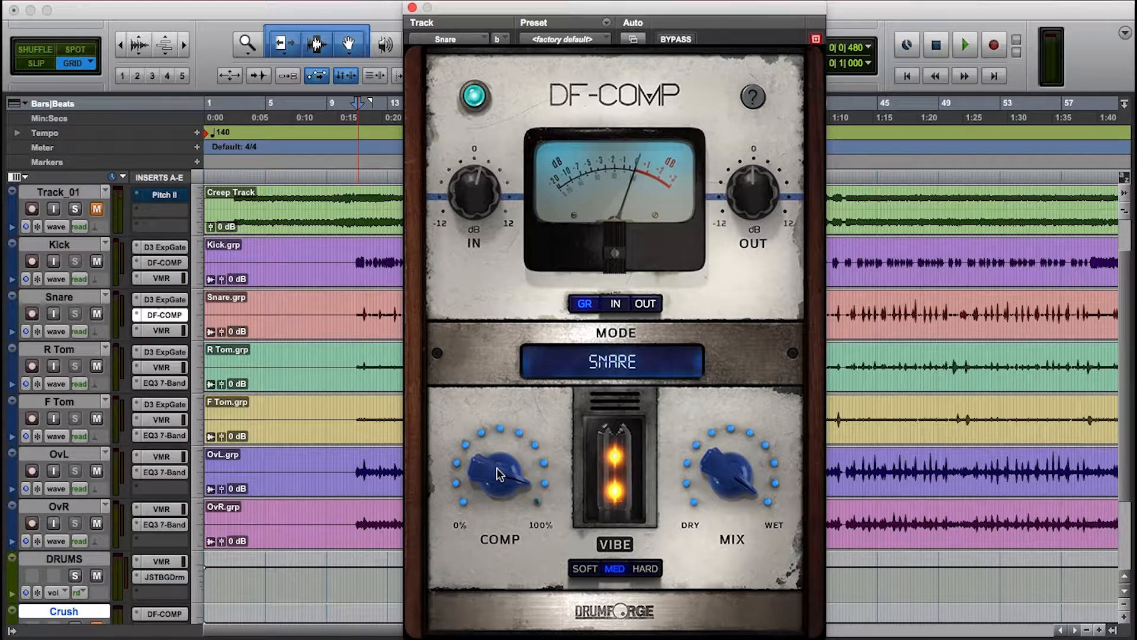
scroll(499, 474, up, 2)
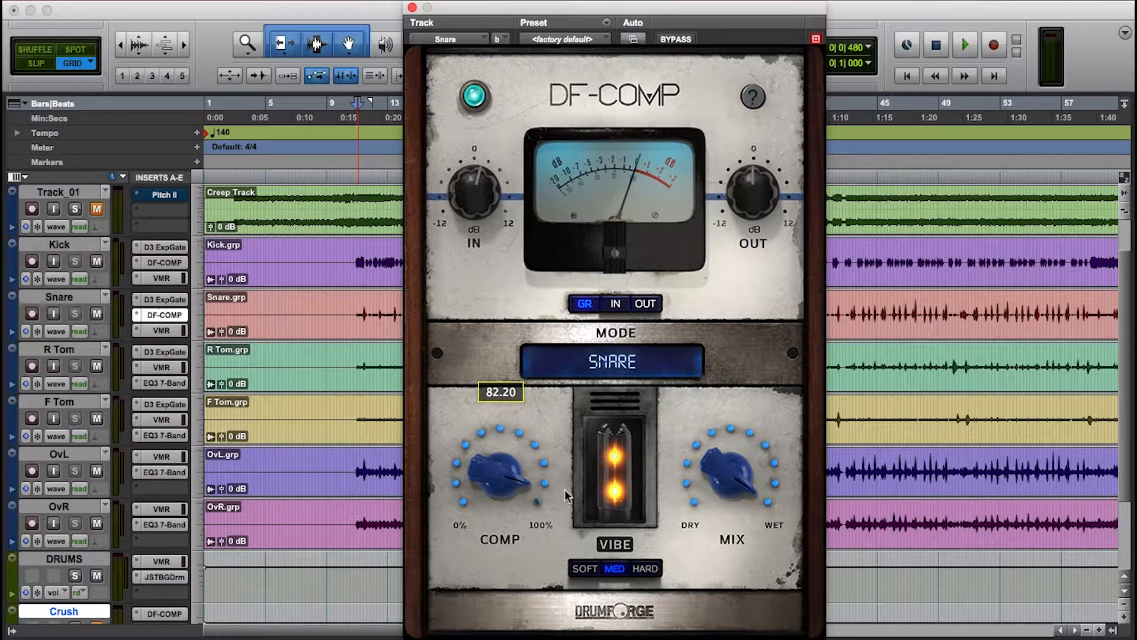
Step: Set the snare compressor's Comp to 0% and Vibe to Soft, play from about 0:16, and change Vibe to Med
click(349, 121)
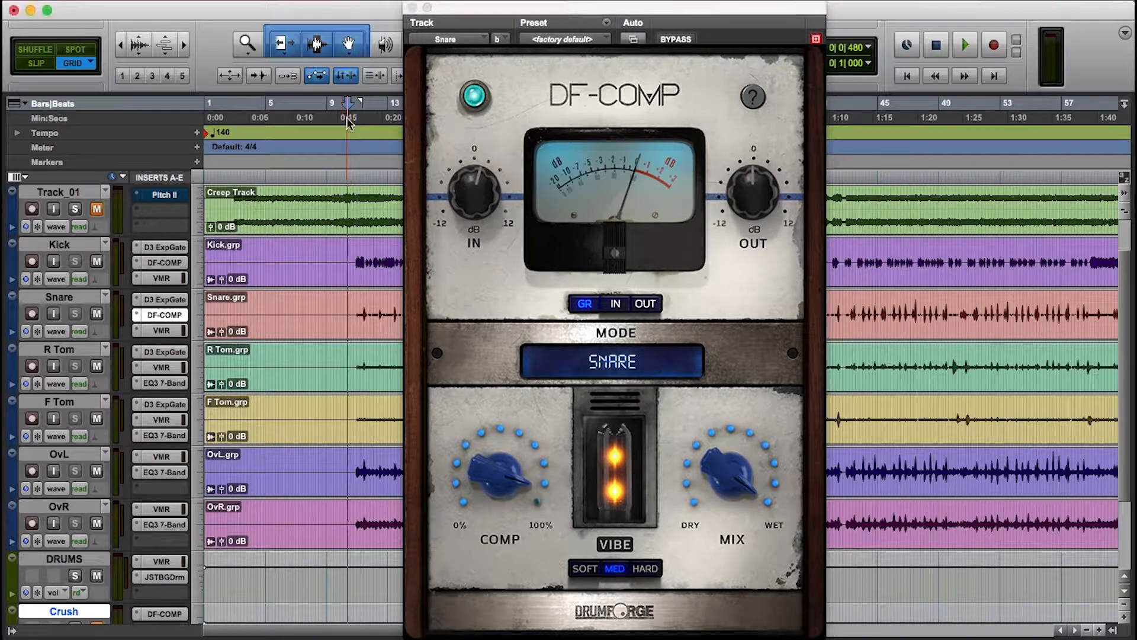
click(585, 569)
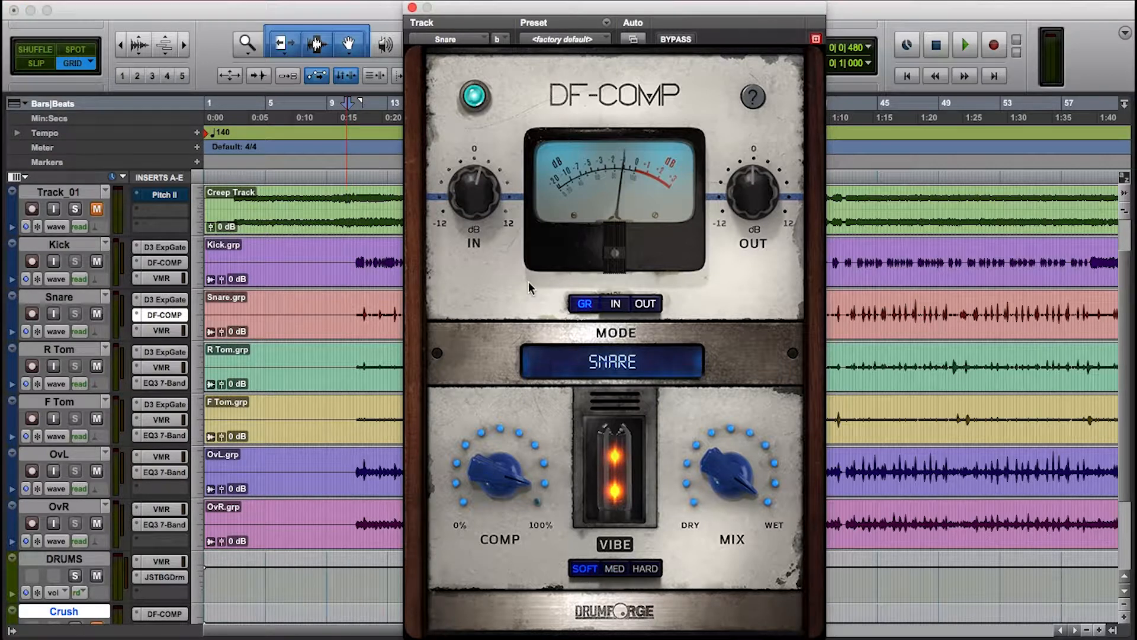
drag(494, 447, 500, 533)
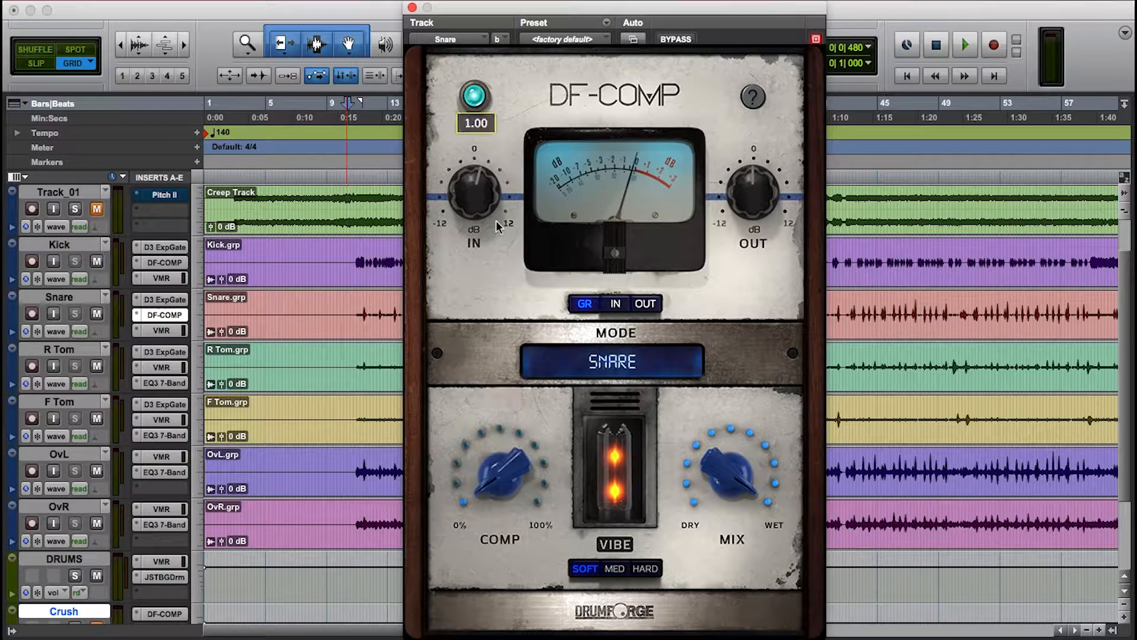
click(361, 130)
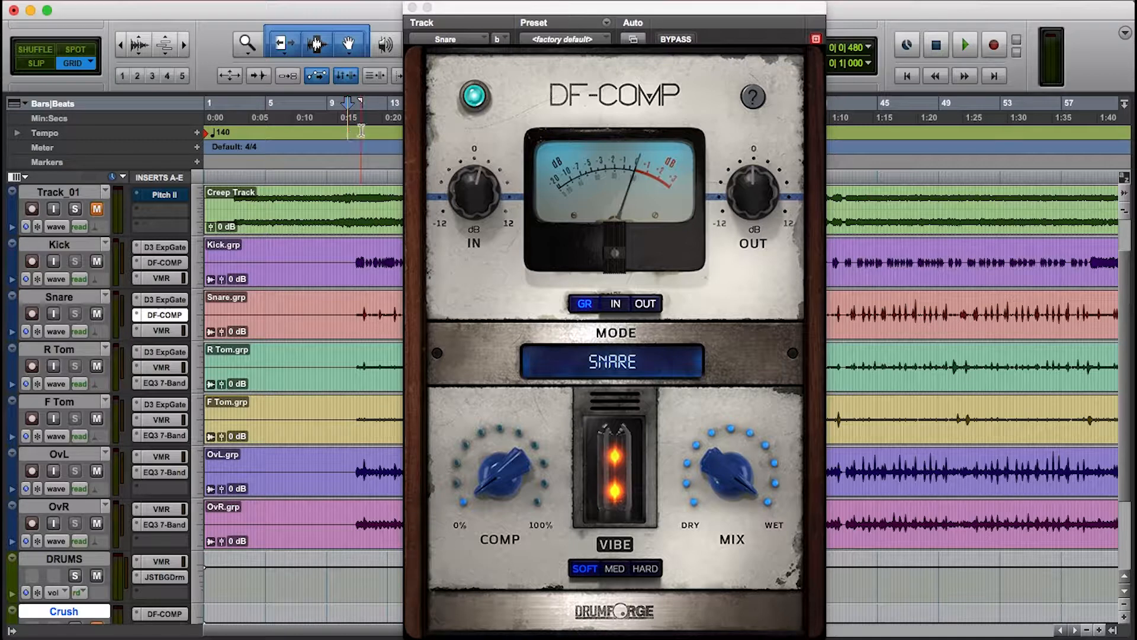
key(space)
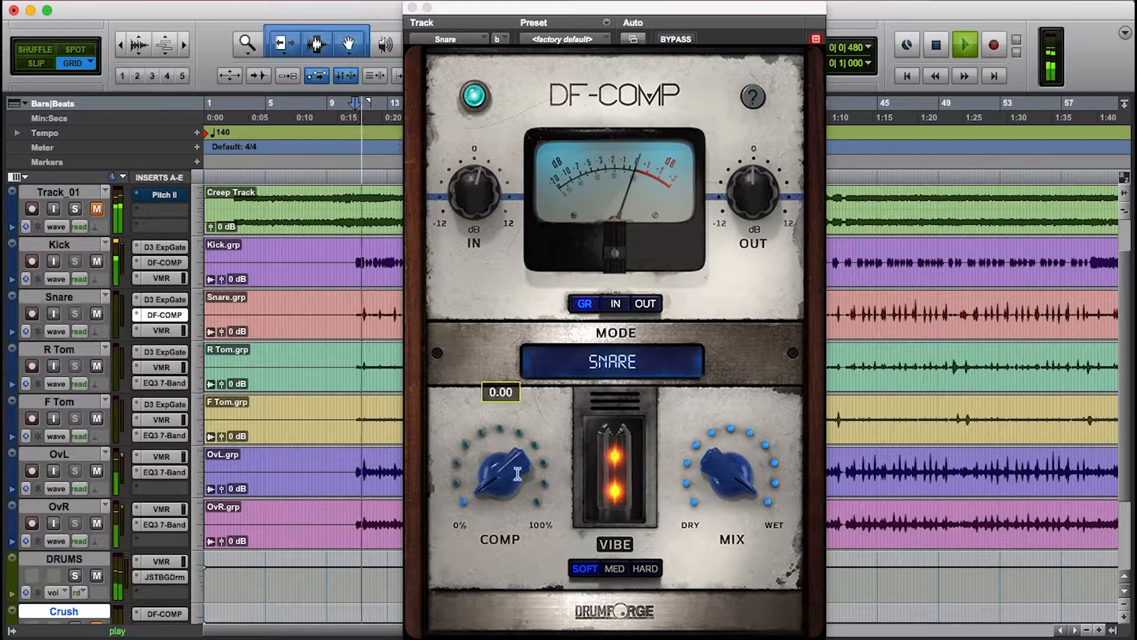
click(614, 569)
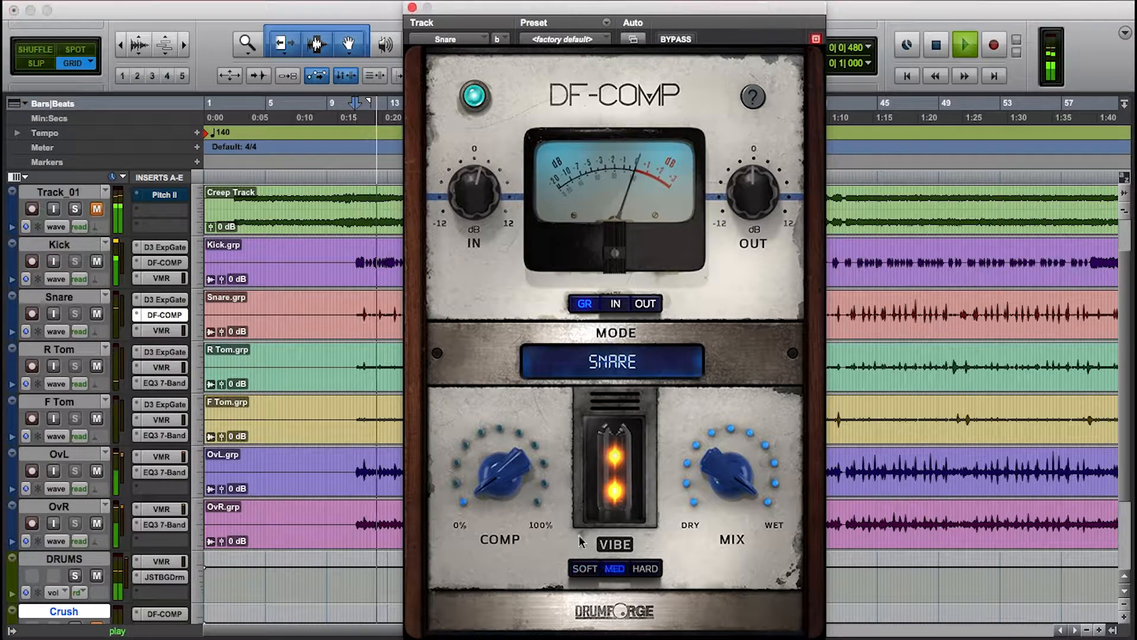
Step: Raise the snare compressor's Comp to 100% during playback, lower it slightly below the maximum, and stop playback
drag(488, 481, 489, 311)
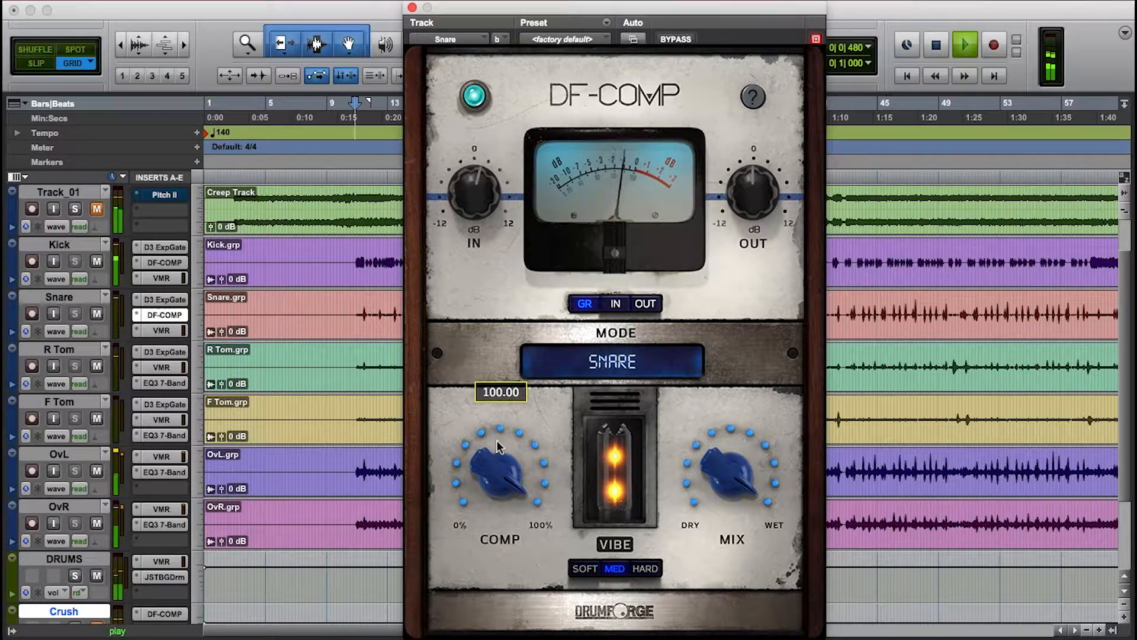
drag(497, 443, 488, 483)
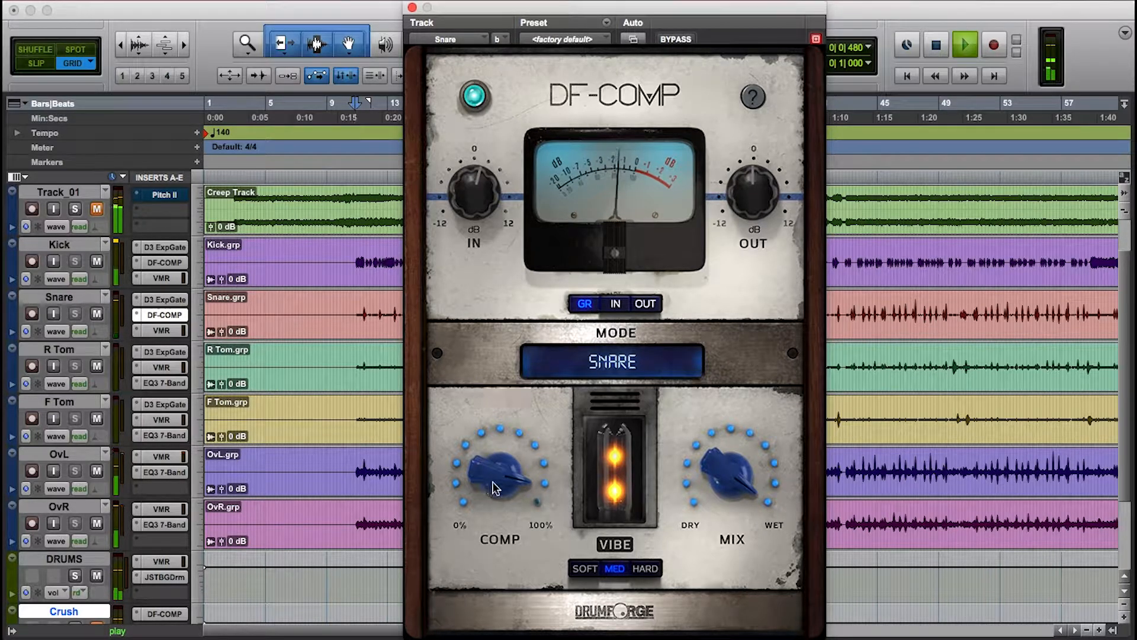
key(space)
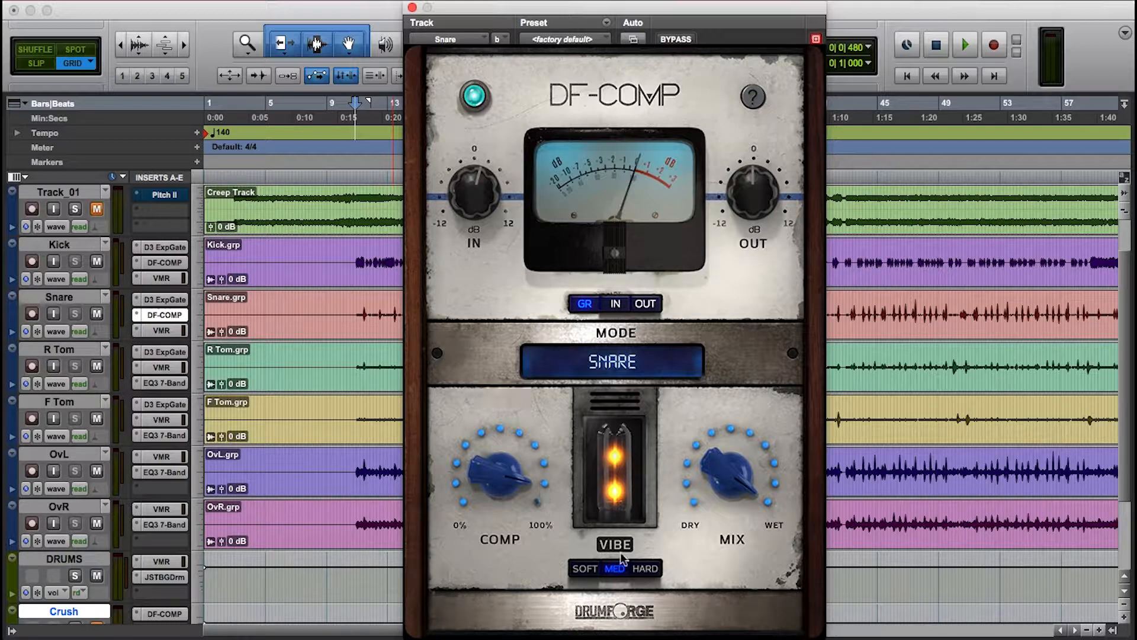
Step: Cycle the snare compressor's Vibe setting through Soft, Med and Hard, ending on Med
click(589, 570)
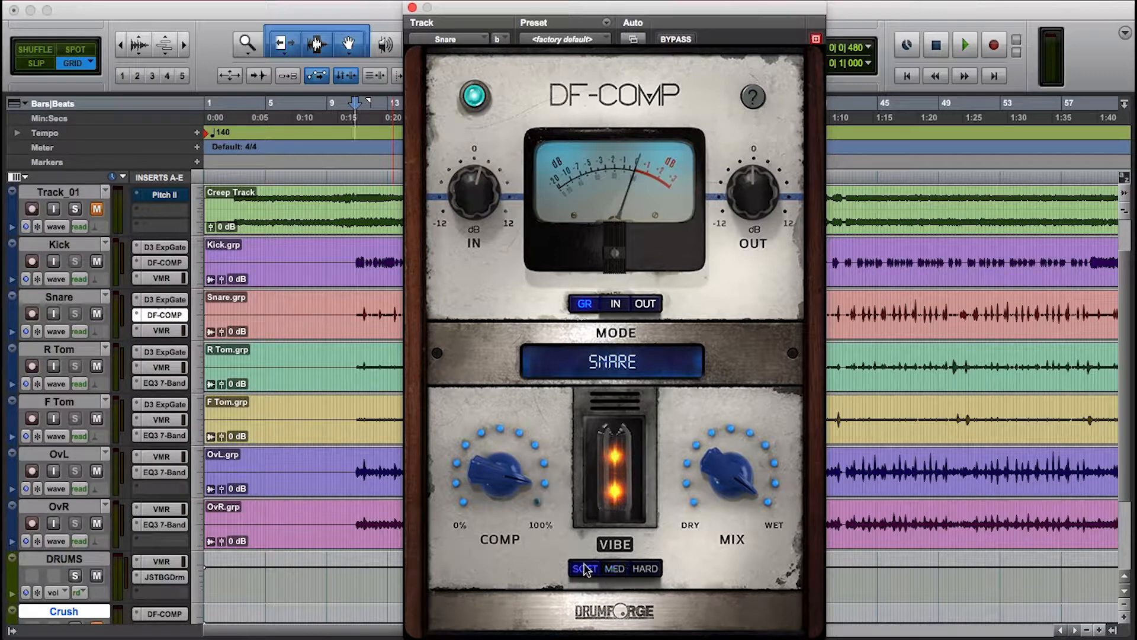
click(619, 569)
click(634, 572)
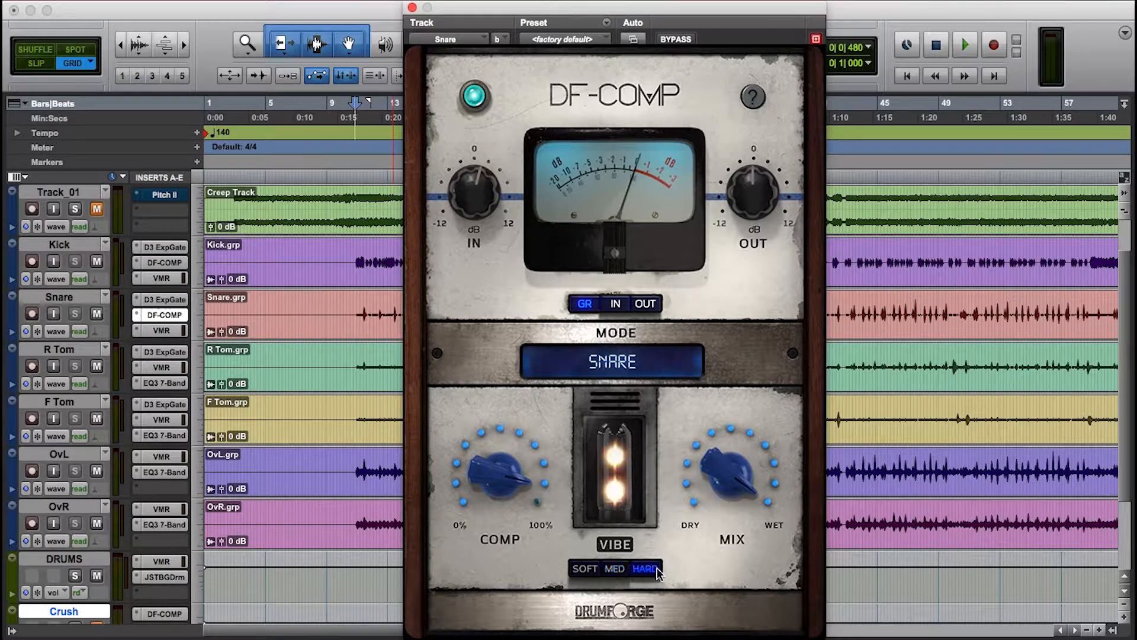
click(619, 570)
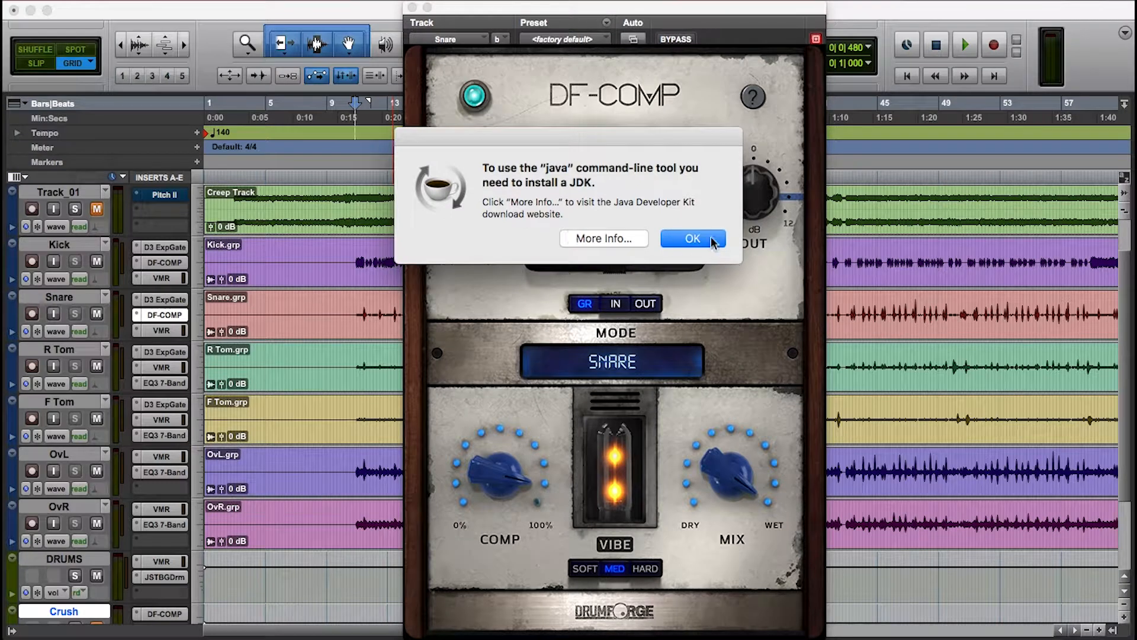
Step: Dismiss the JDK notice, close the snare compressor, and bring up the Mix window of the session
click(713, 240)
click(412, 7)
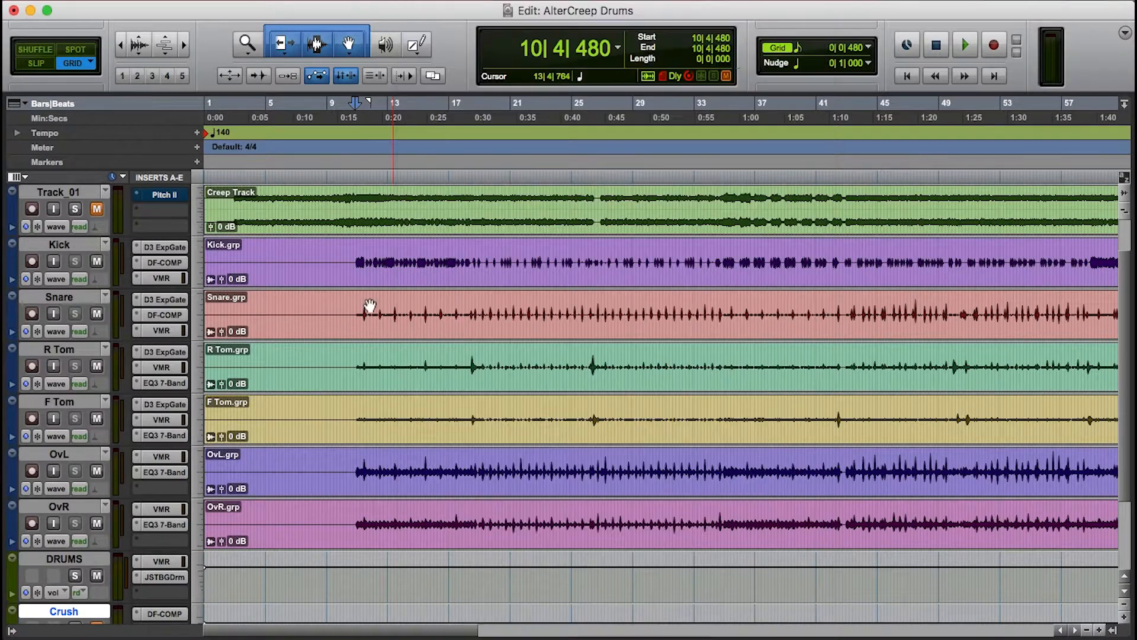
scroll(89, 524, down, 3)
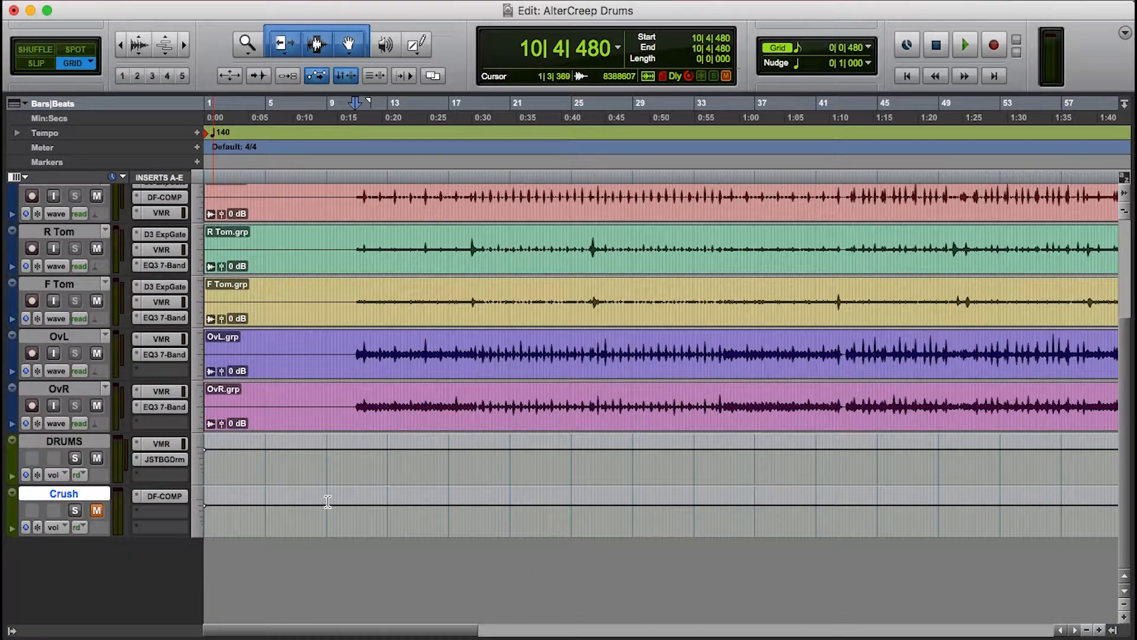
key(super+equal)
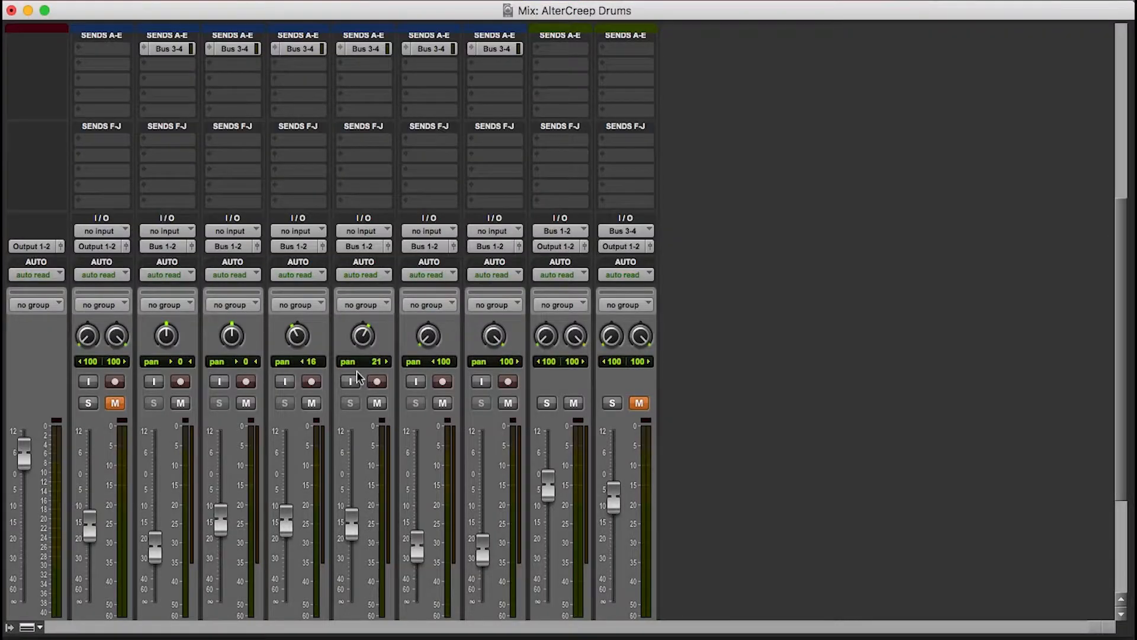
Step: Examine the drum tracks' inserts, Bus 3-4 sends and Bus 1-2 outputs, and the inputs and faders of DRUMS and Crush
scroll(580, 346, down, 5)
scroll(577, 349, up, 7)
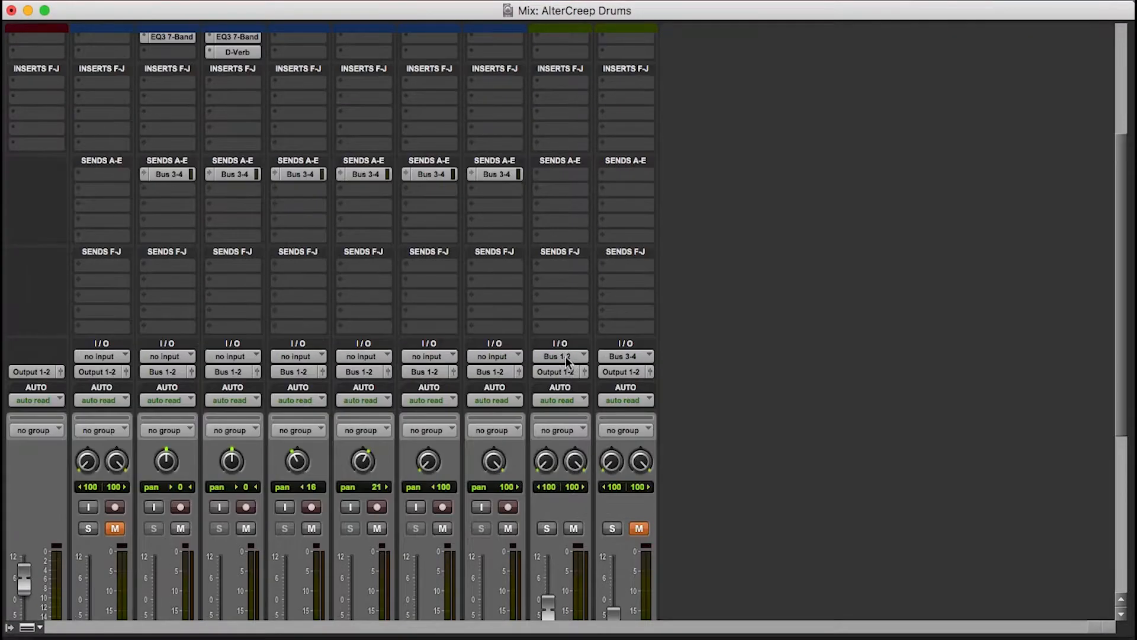
scroll(571, 353, down, 6)
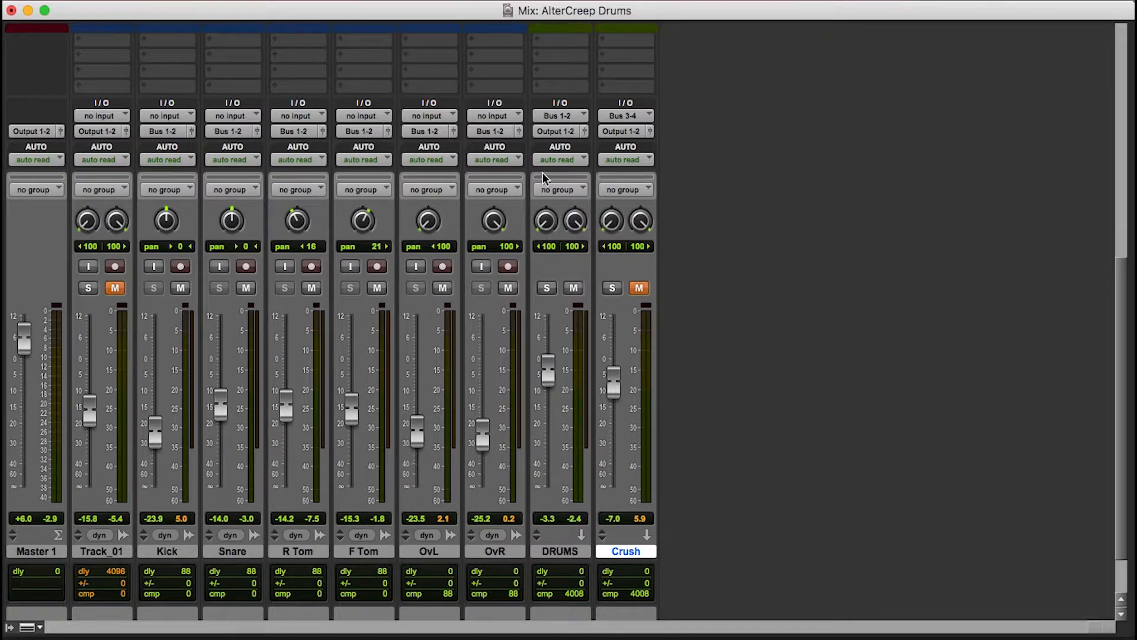
scroll(557, 260, up, 10)
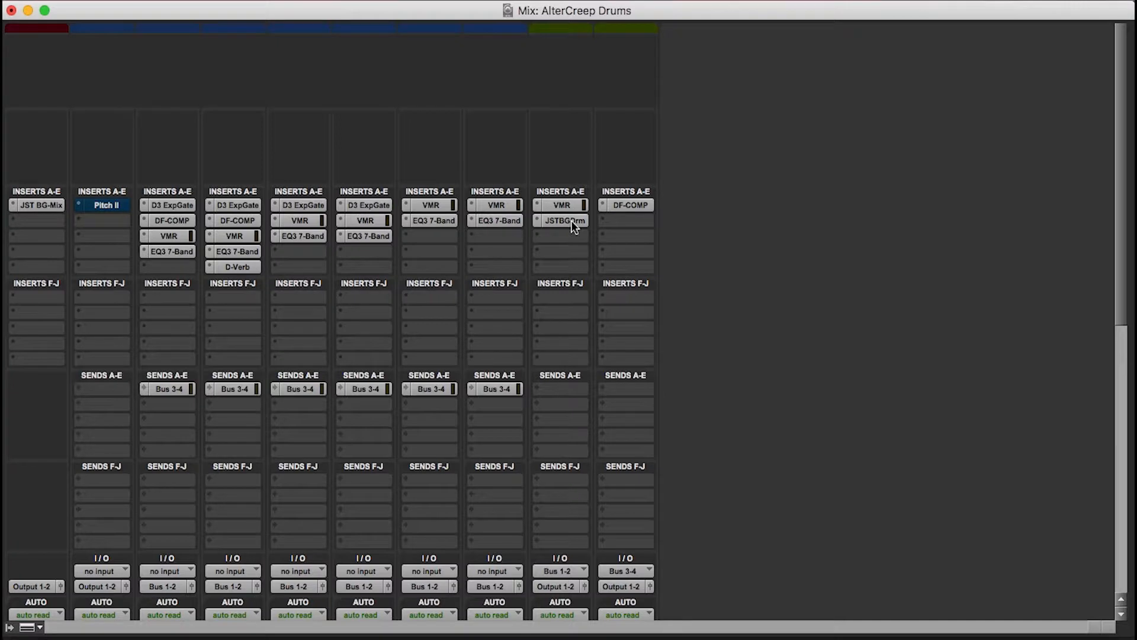
scroll(533, 300, down, 6)
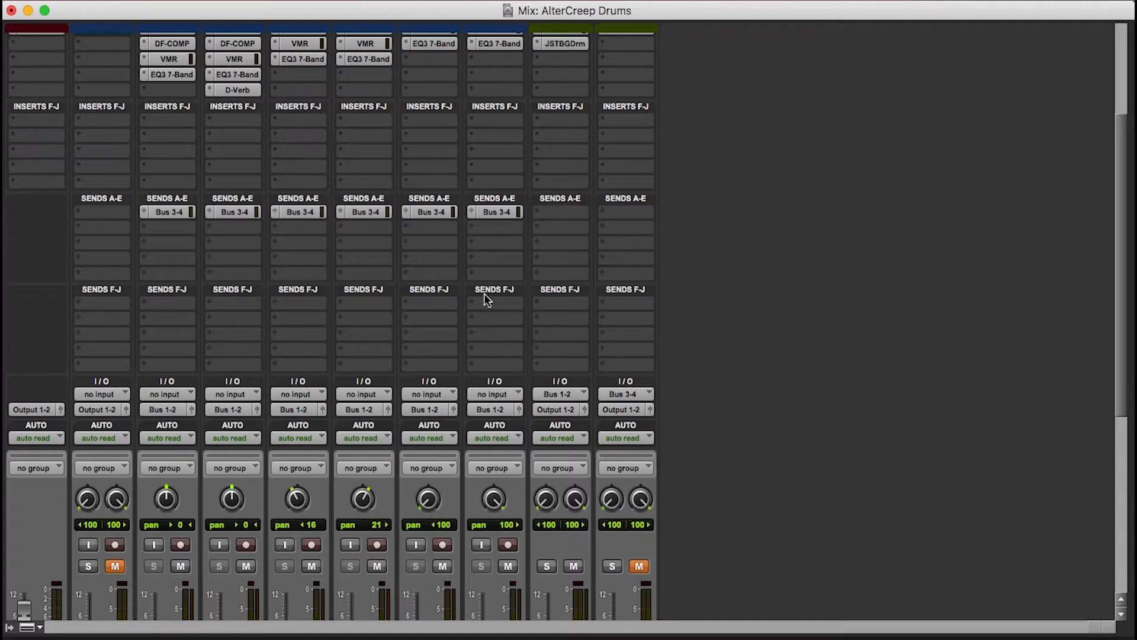
scroll(539, 336, down, 10)
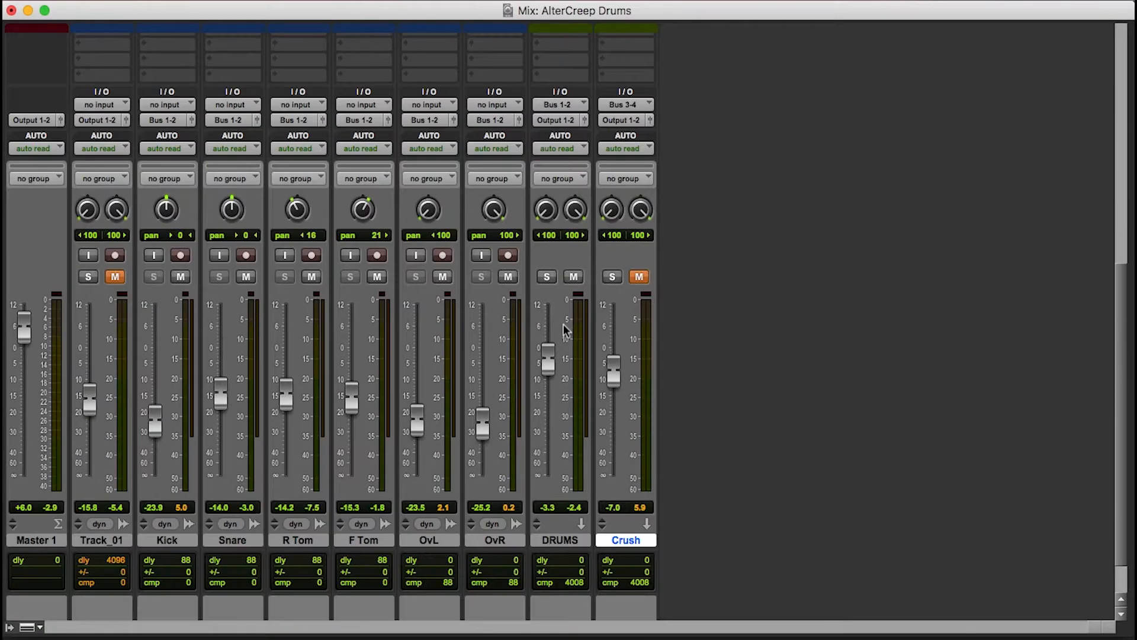
scroll(613, 303, up, 16)
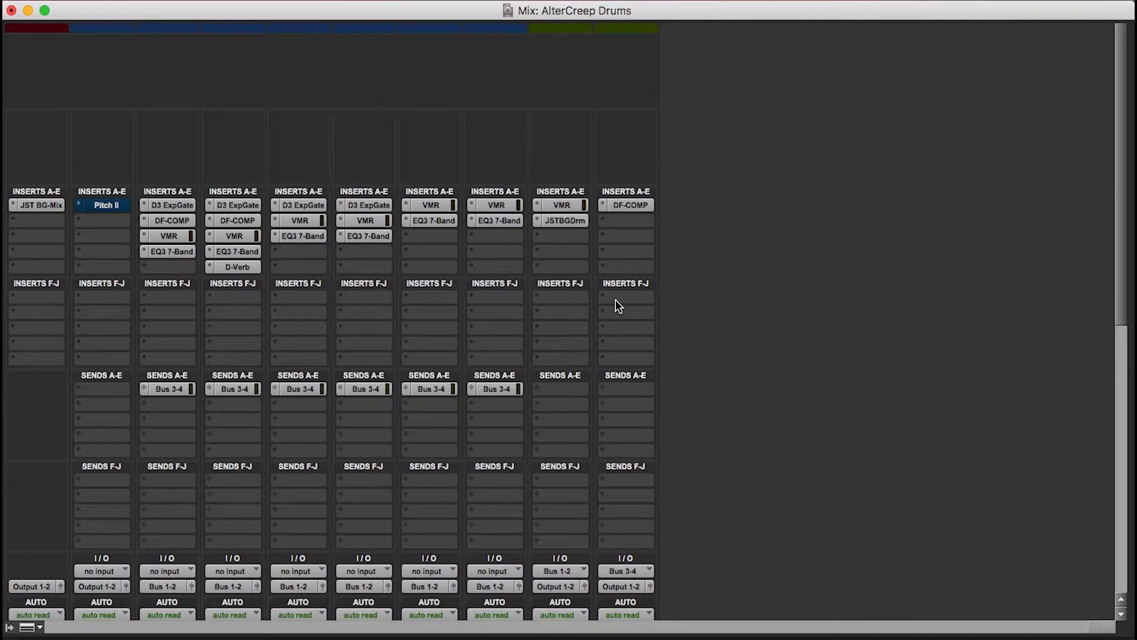
Step: Pull the Crush fader all the way down to -∞ and unmute the Crush track
scroll(628, 323, down, 10)
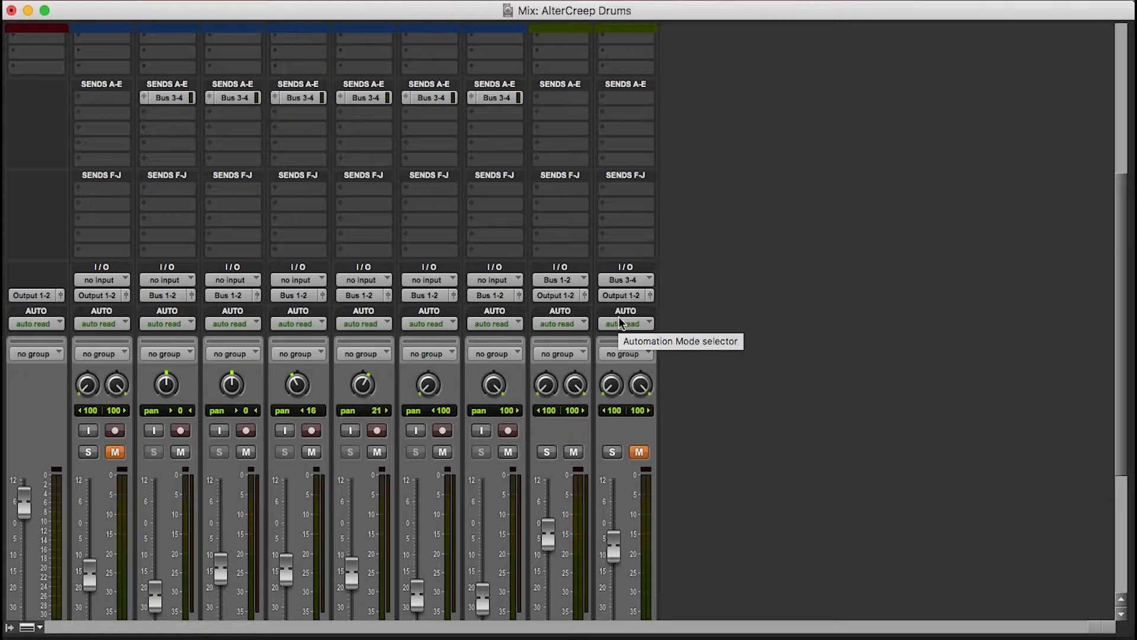
scroll(648, 439, down, 8)
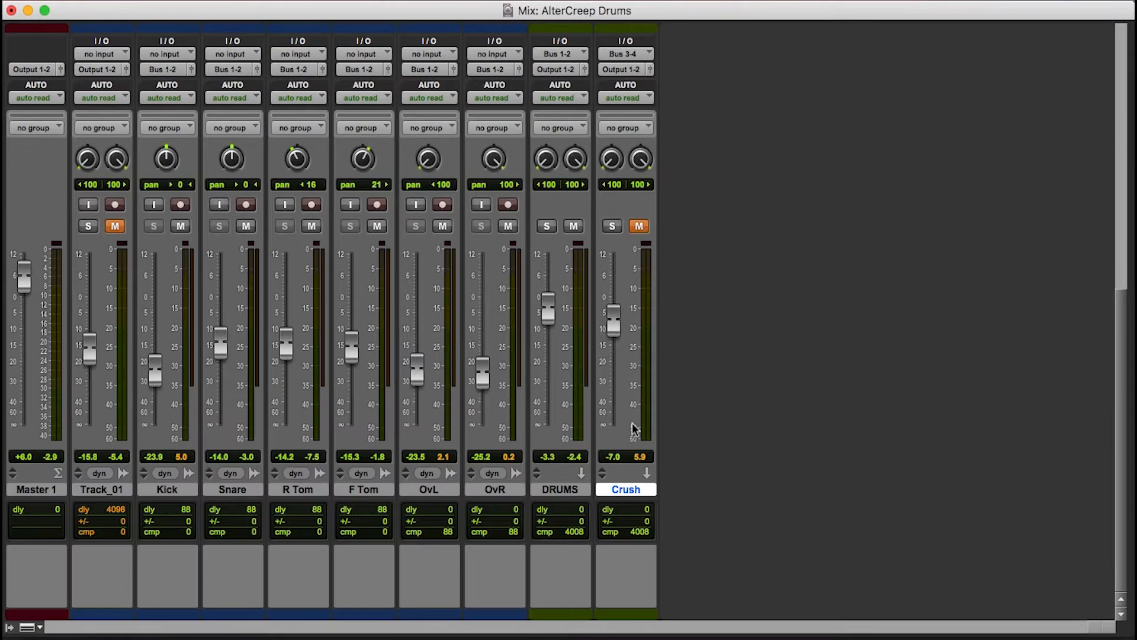
scroll(596, 348, up, 18)
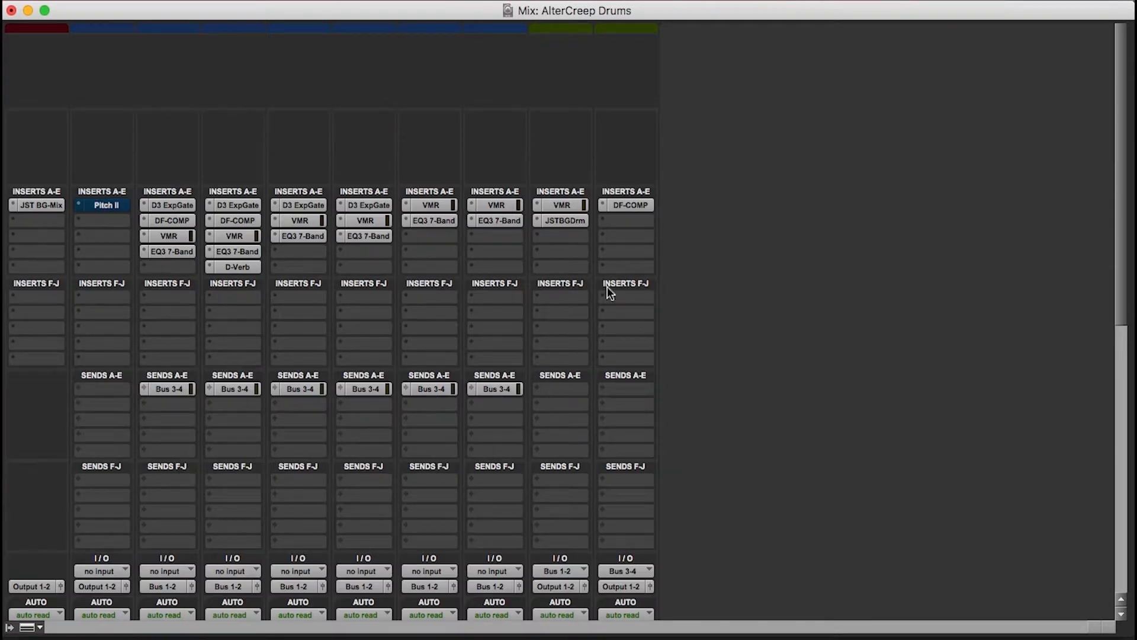
scroll(633, 477, down, 10)
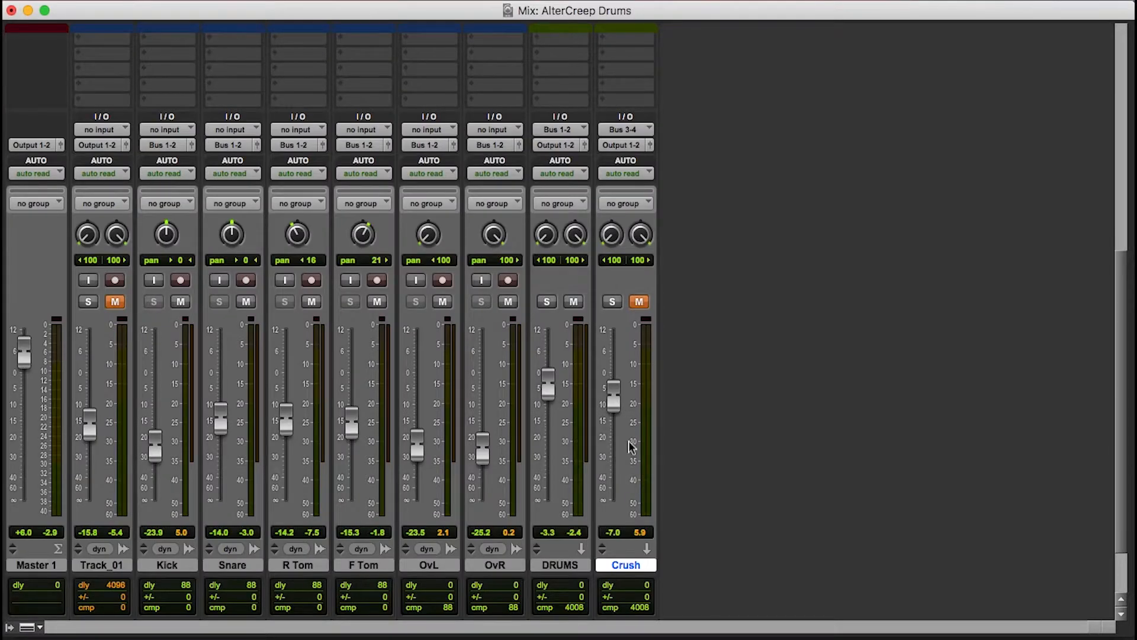
scroll(629, 441, up, 10)
scroll(646, 367, down, 10)
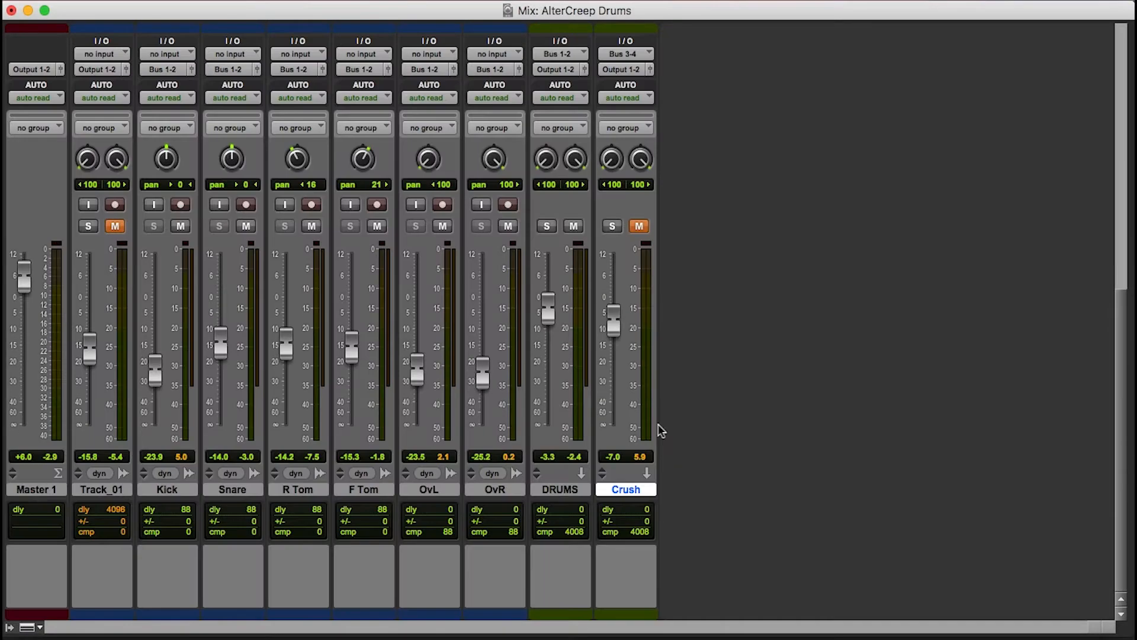
drag(613, 318, 613, 422)
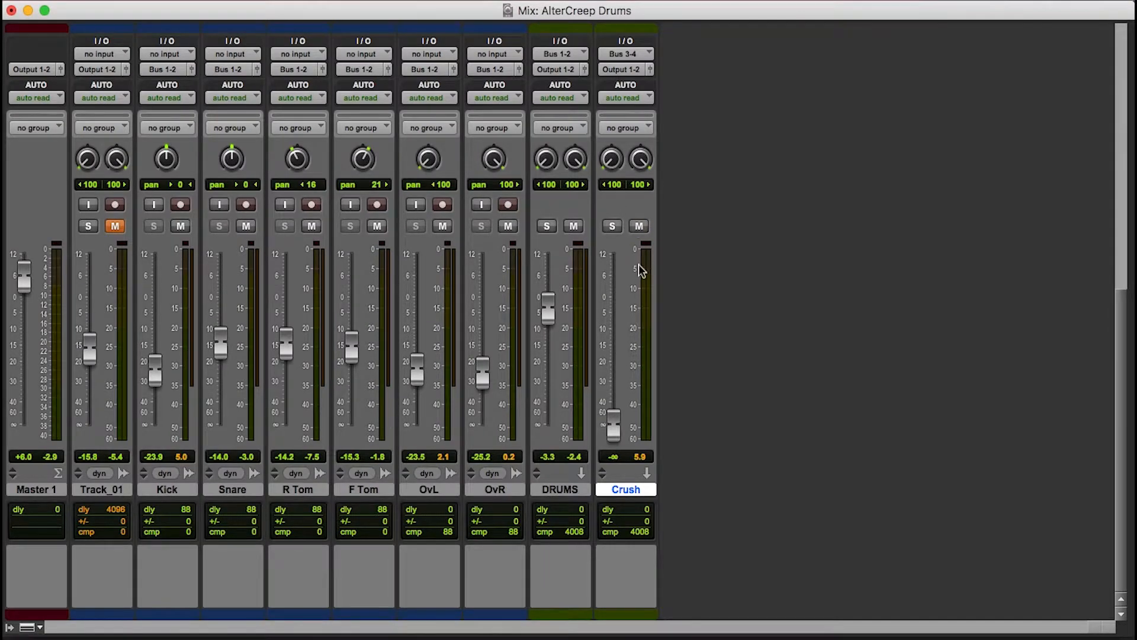
Step: Open the DF-COMP on Crush, review its Mode, Vibe and Comp settings, and close it
scroll(622, 178, up, 10)
click(616, 114)
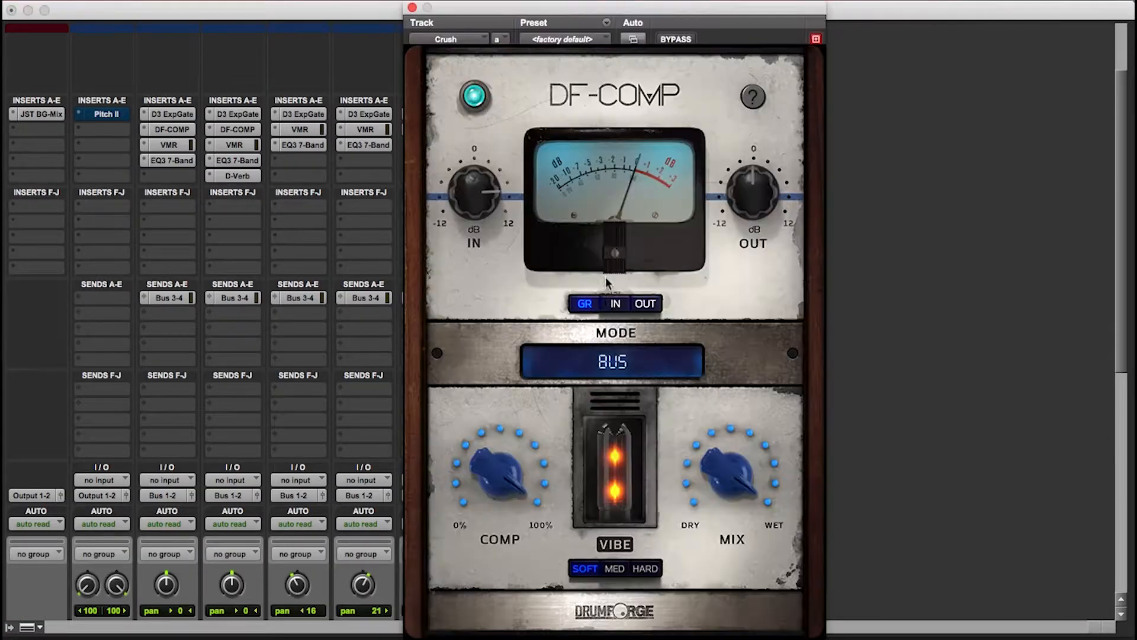
click(647, 363)
click(615, 569)
mouse_move(510, 488)
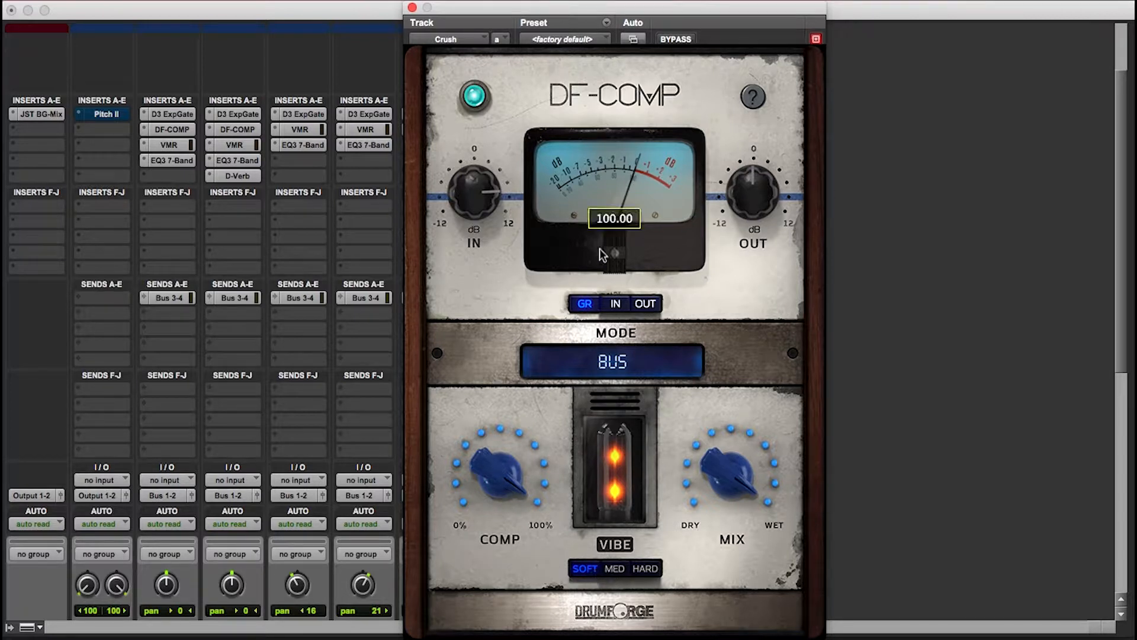
click(412, 8)
Step: Start playback and raise the Crush fader to -6.5 dB to blend in the parallel bus
scroll(554, 243, down, 6)
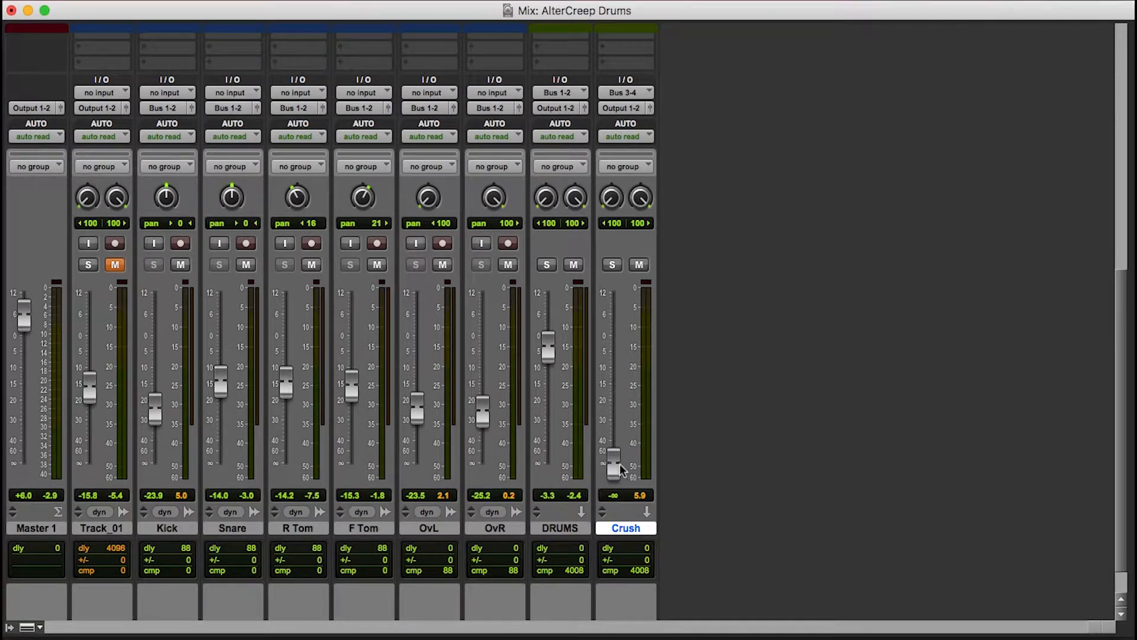
key(space)
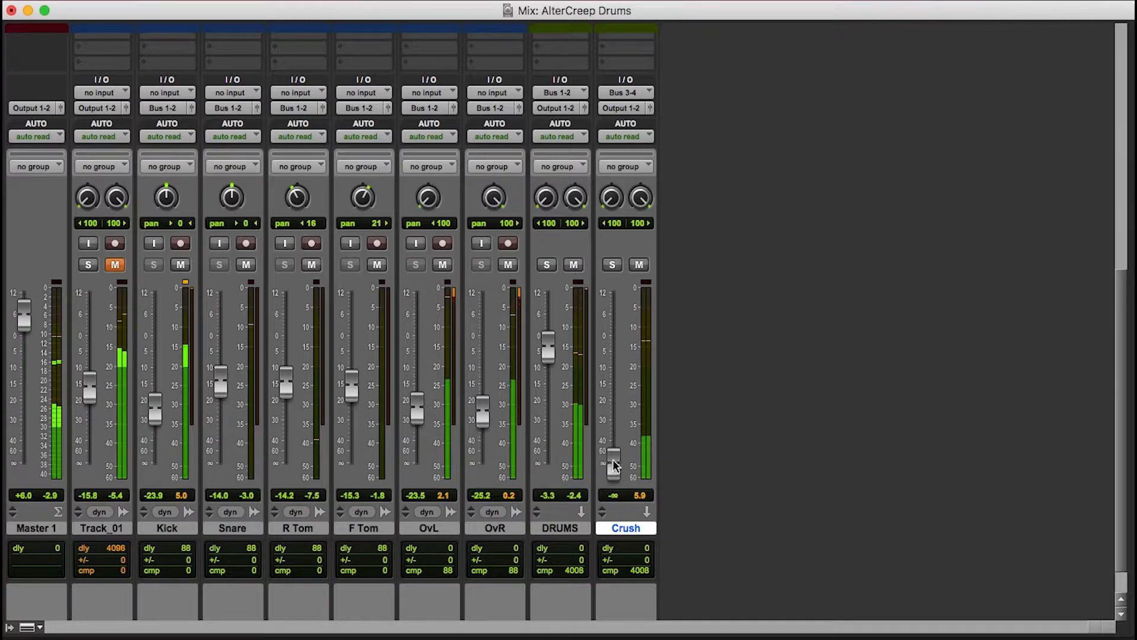
drag(614, 465, 609, 351)
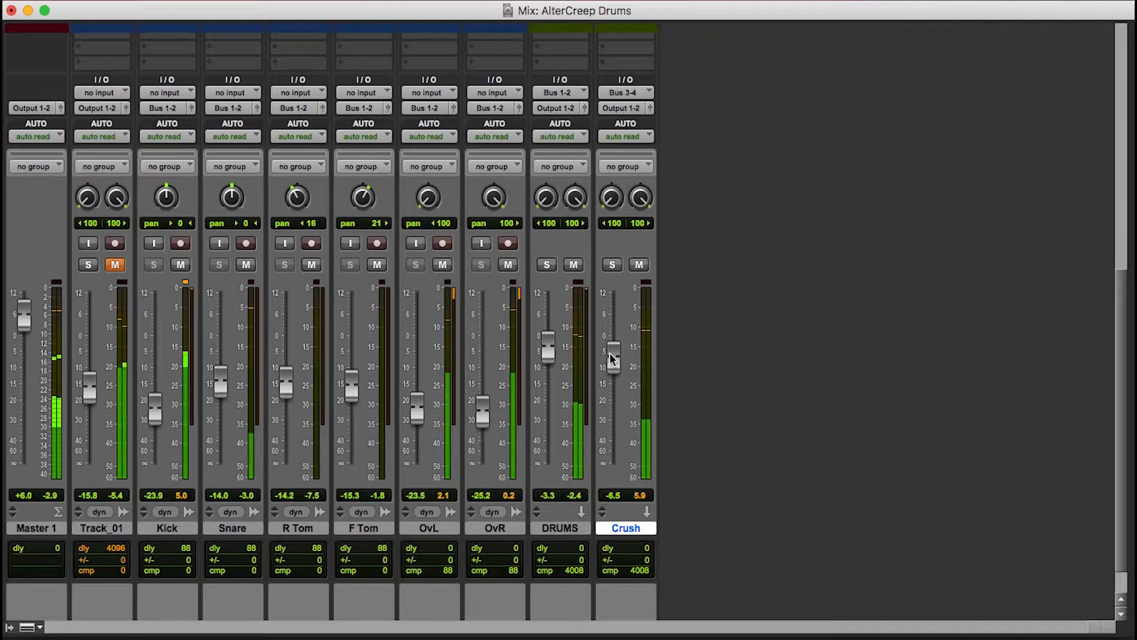
Step: Mute and unmute Crush twice during playback to compare the drums with and without it, then stop playback
click(639, 265)
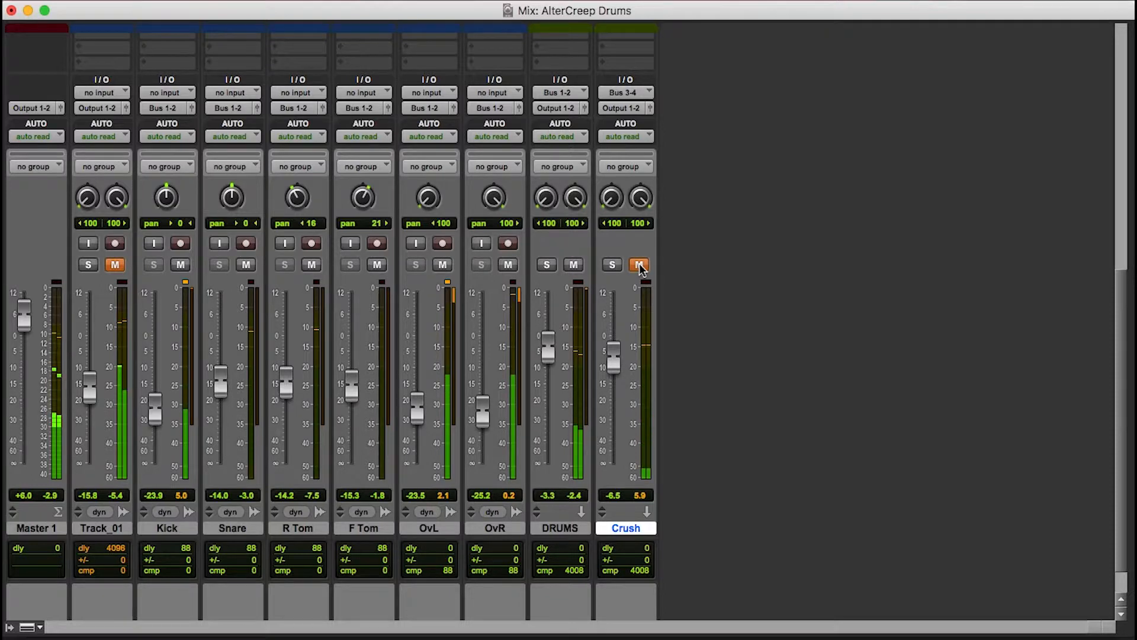
click(639, 264)
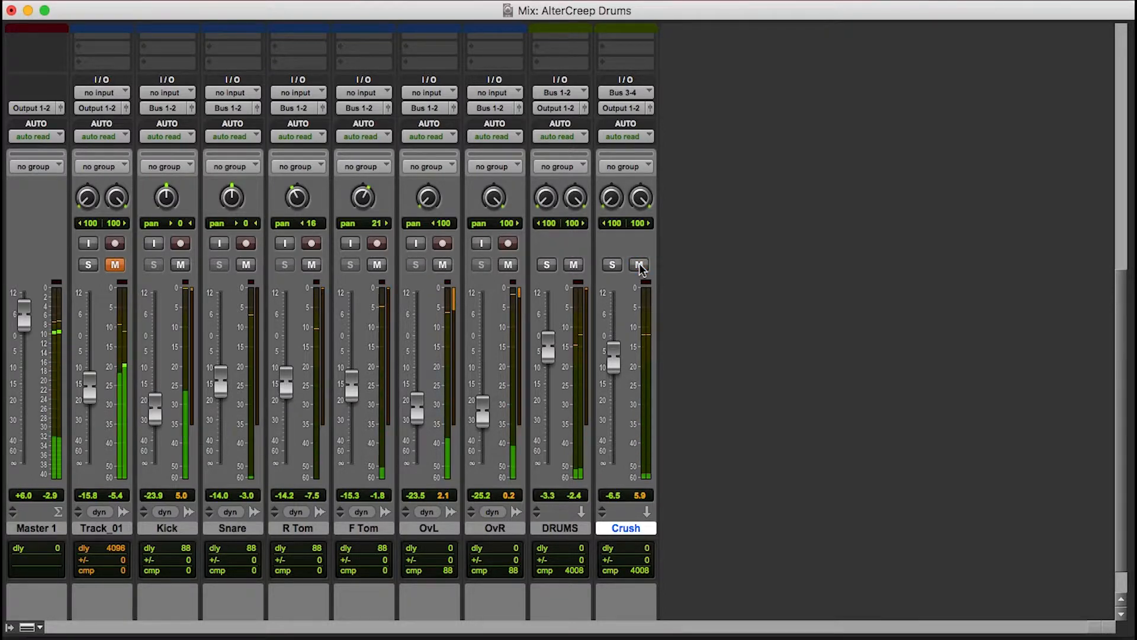
click(638, 264)
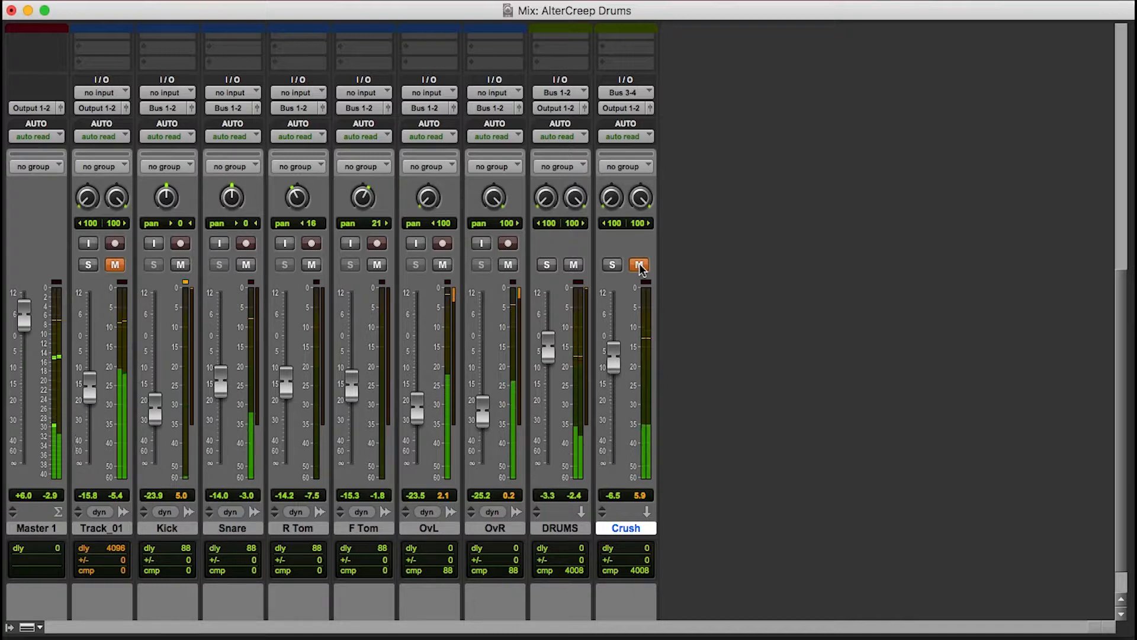
click(638, 264)
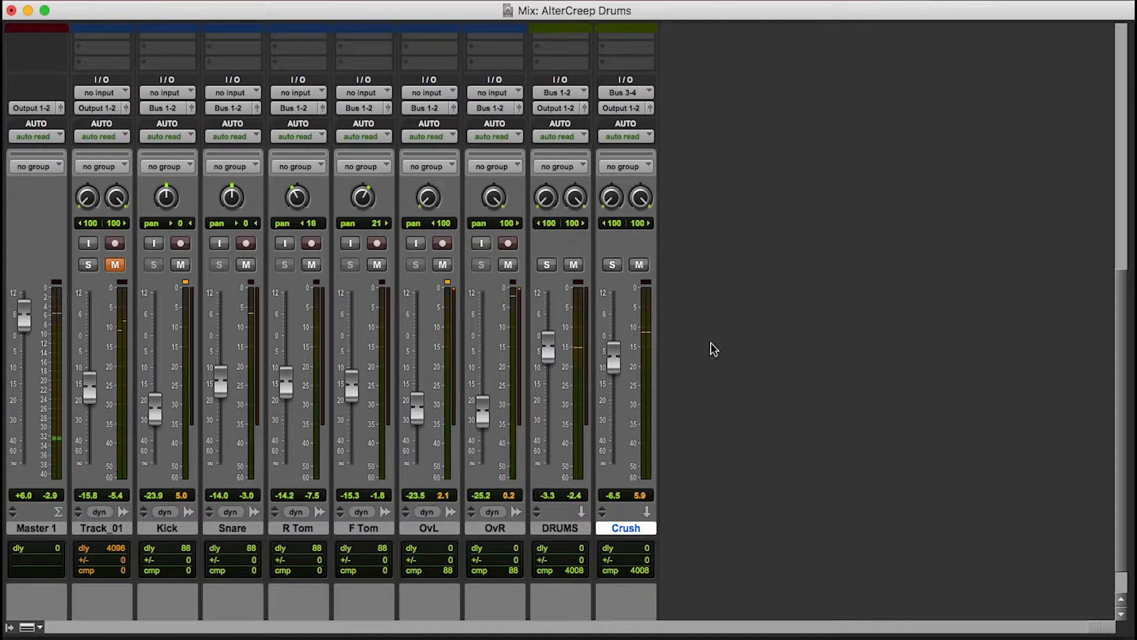
Step: Reopen the Crush track's DF-COMP for another look at its settings and close it
scroll(688, 391, down, 1)
scroll(668, 383, up, 10)
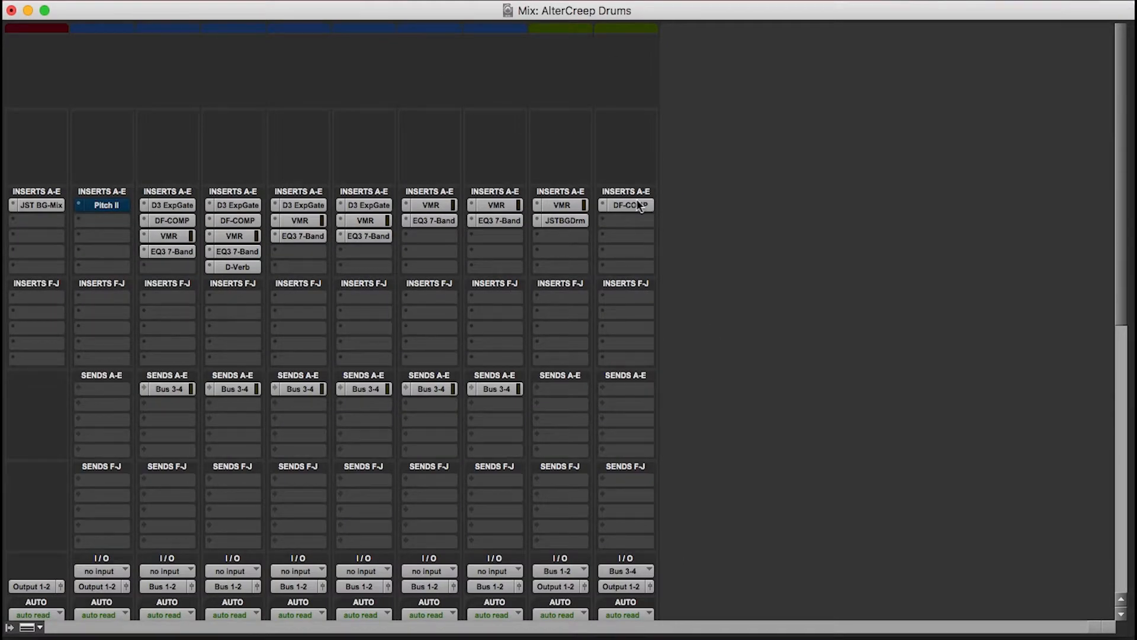
click(626, 205)
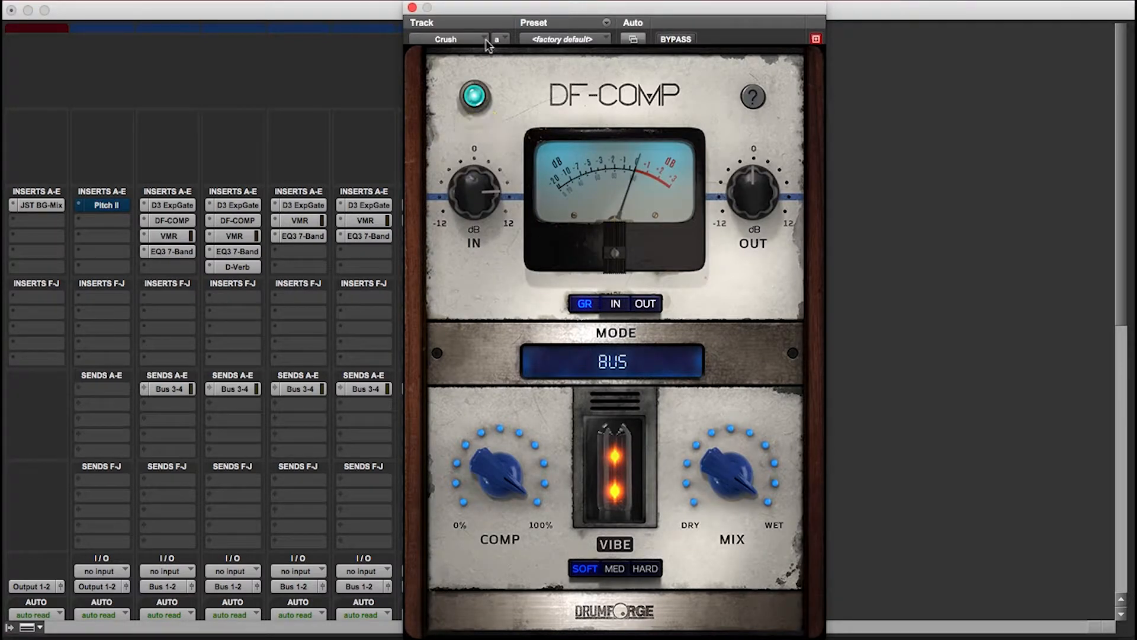
click(412, 7)
Step: Start playback, unmute Track_01 and lower its fader to -17.7 dB to hear the drums in the full mix
scroll(432, 178, down, 8)
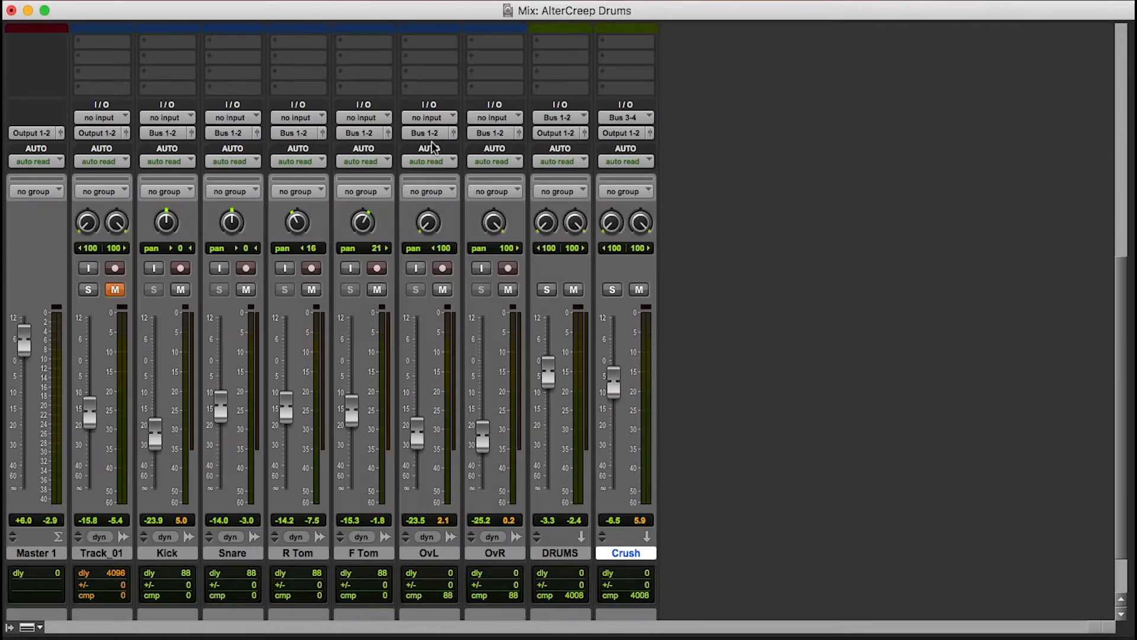
scroll(439, 169, up, 8)
scroll(435, 180, down, 10)
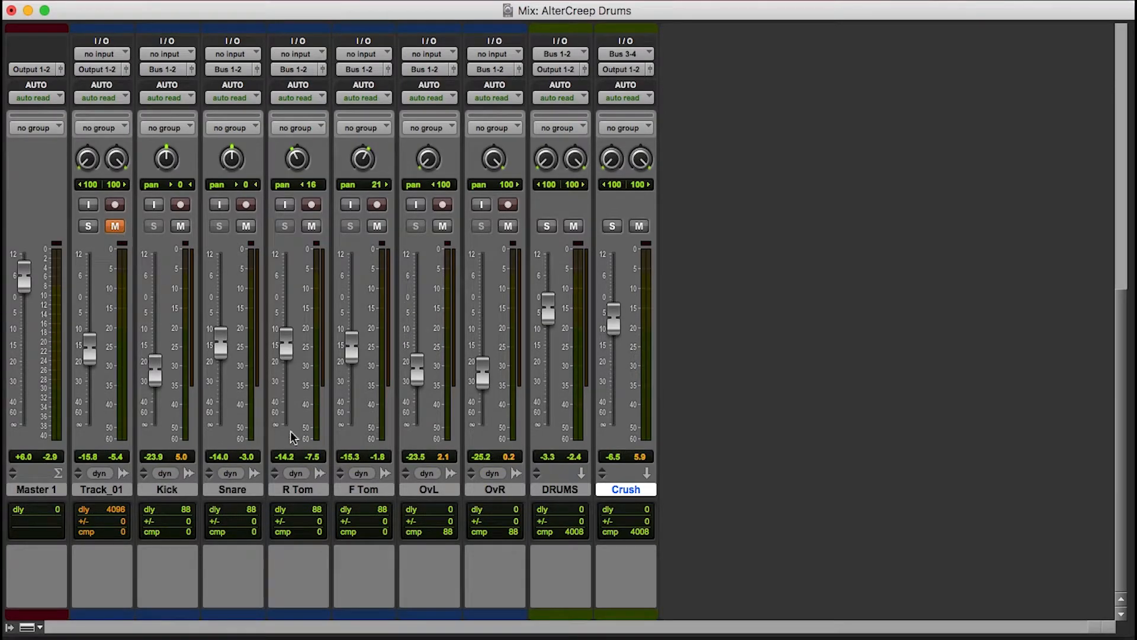
scroll(296, 439, up, 1)
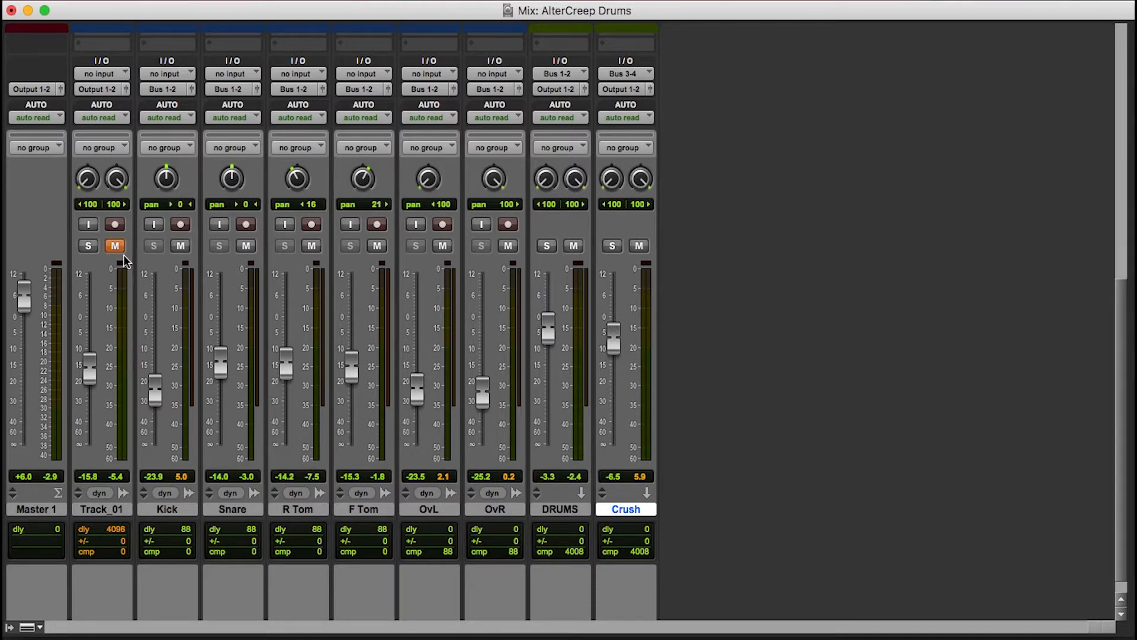
key(space)
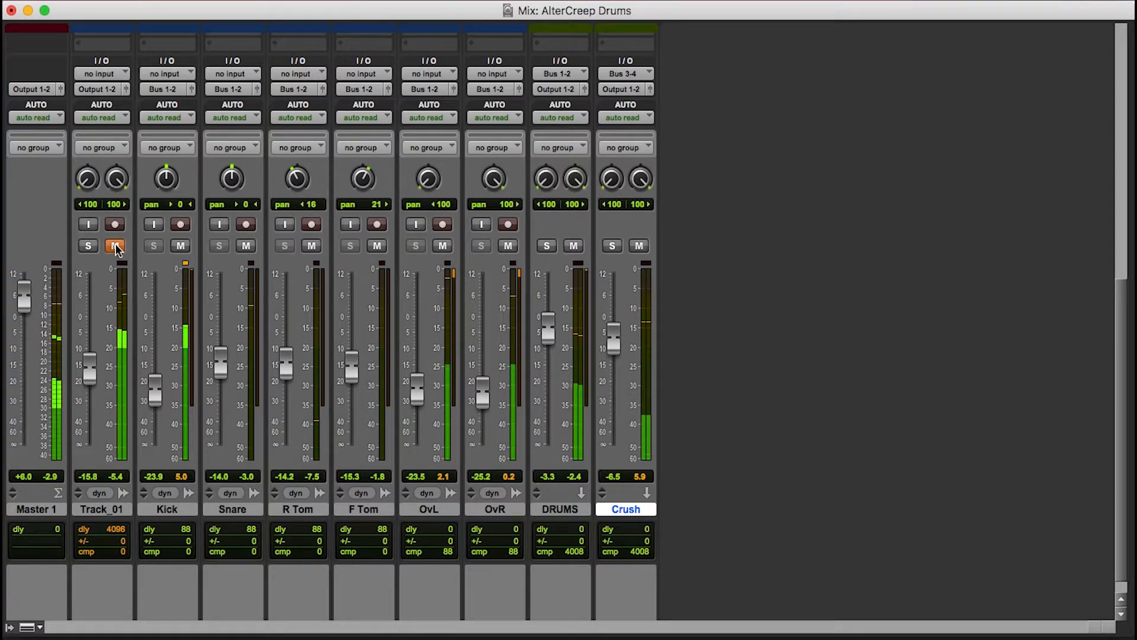
click(115, 246)
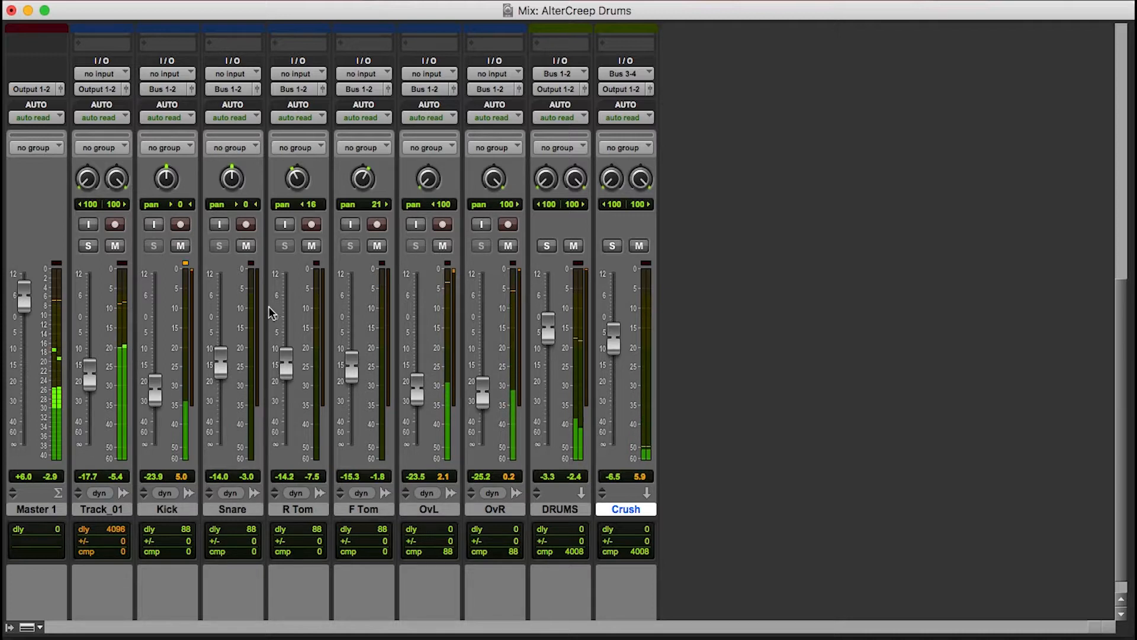
Step: Switch to the Edit window, set the playback start to 106|1|480 before the section around 3:00, and play from there
key(super+equal)
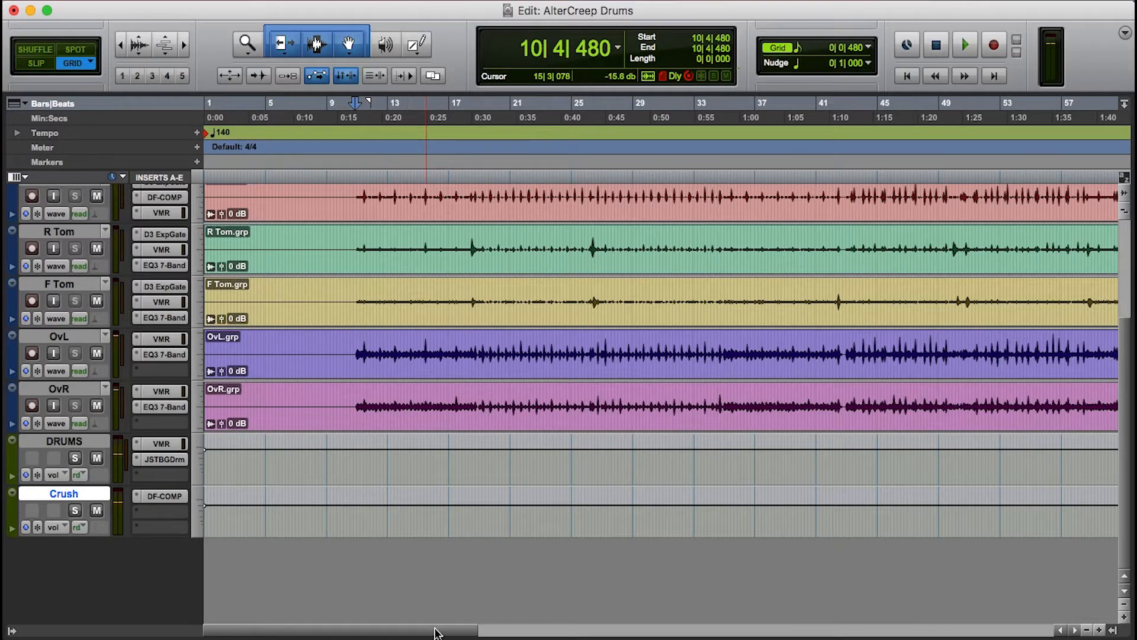
drag(436, 631, 716, 629)
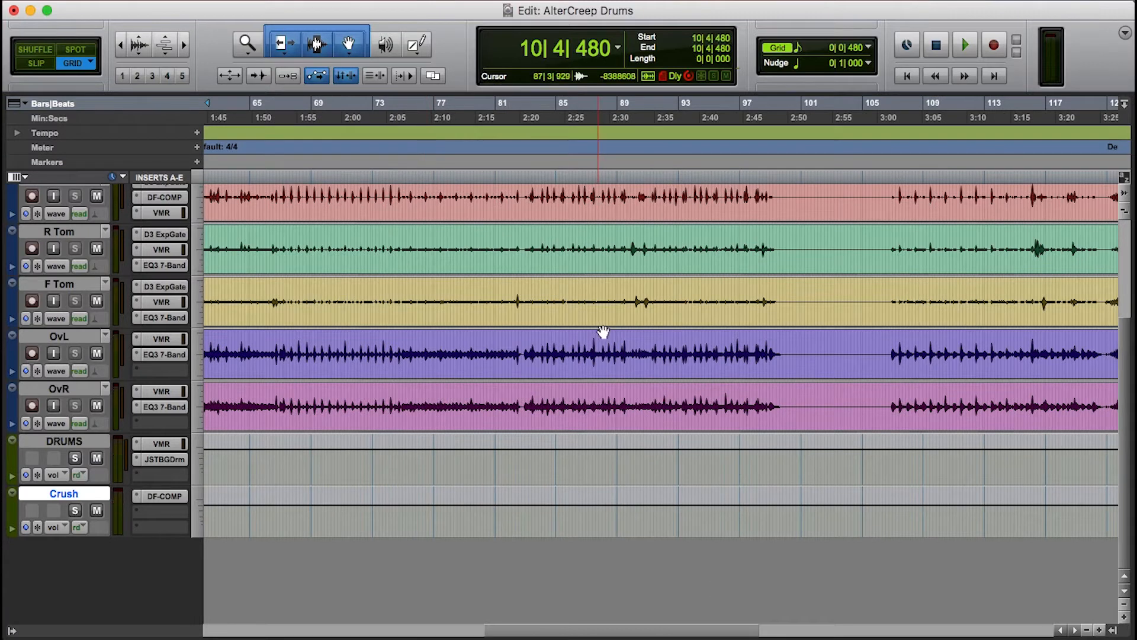
scroll(610, 332, up, 5)
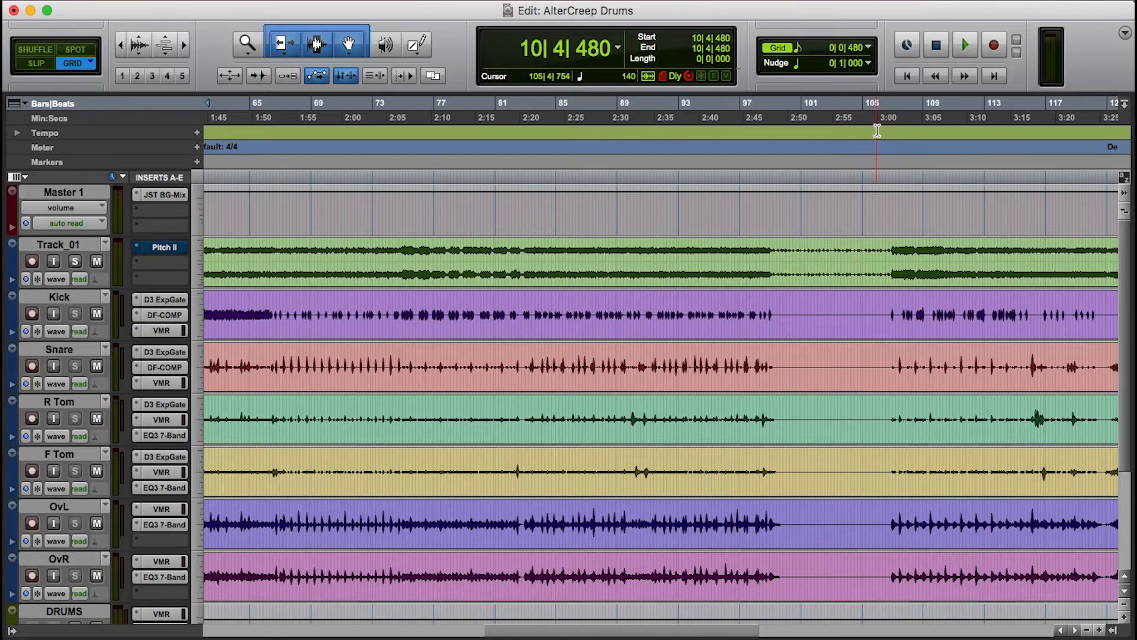
click(871, 128)
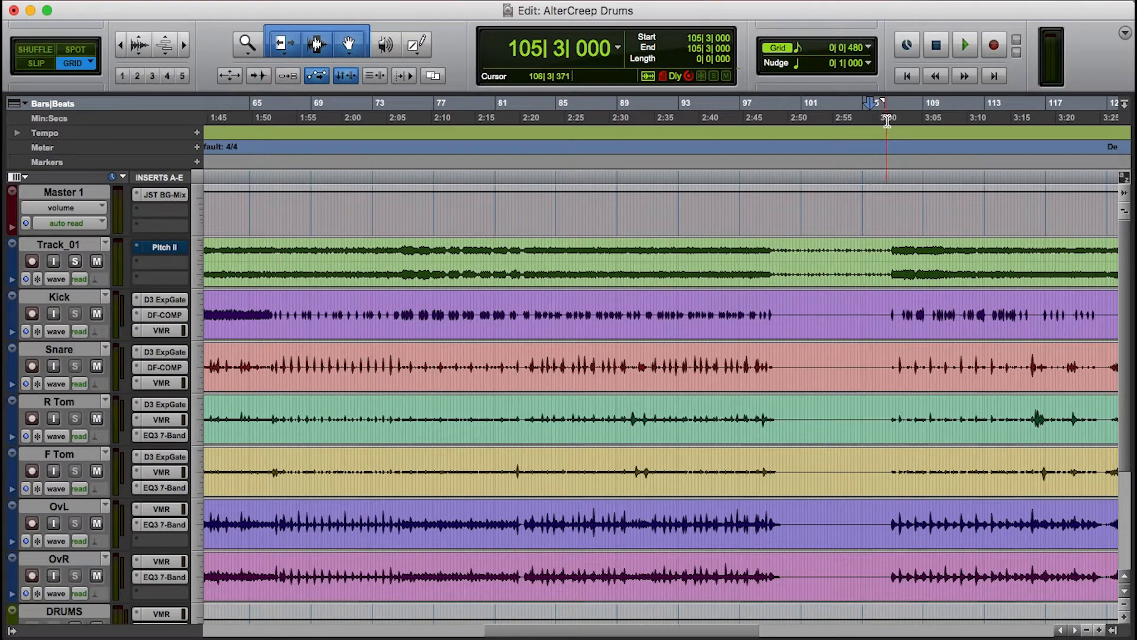
click(888, 118)
click(879, 120)
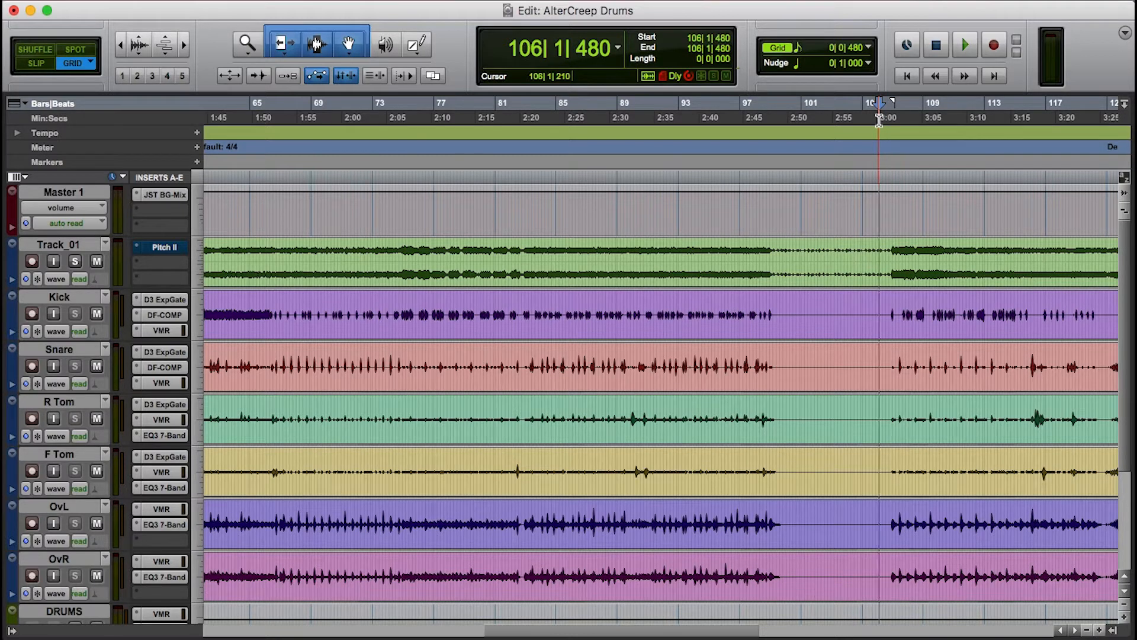
key(space)
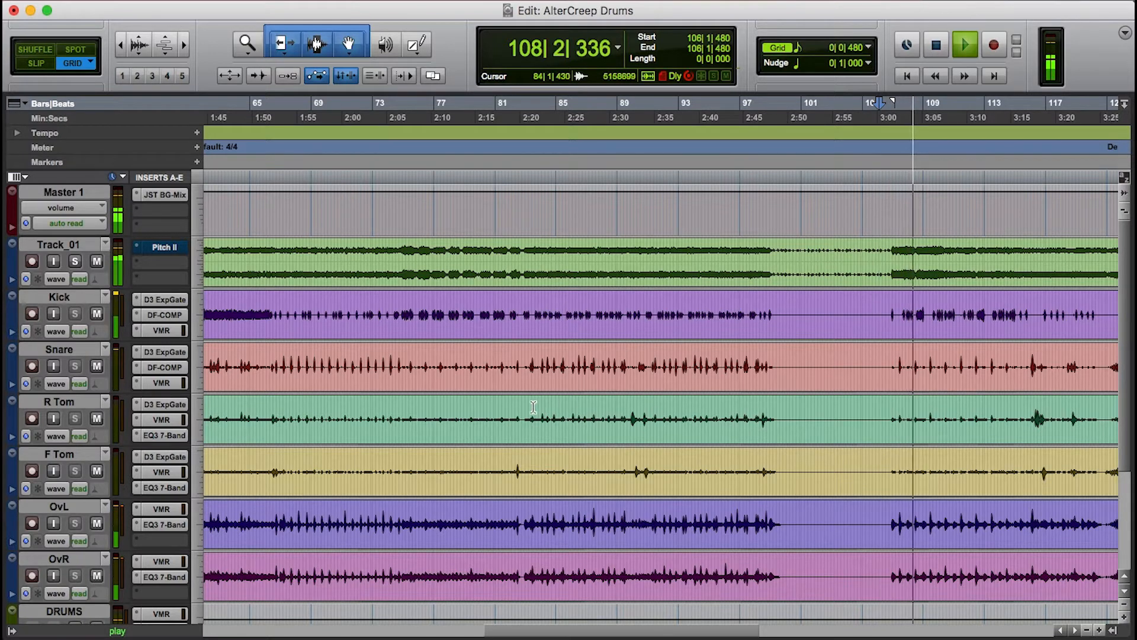
Step: Open the Kick track's DF-COMP, switch it off and on again during playback to compare, and stop playback
click(165, 315)
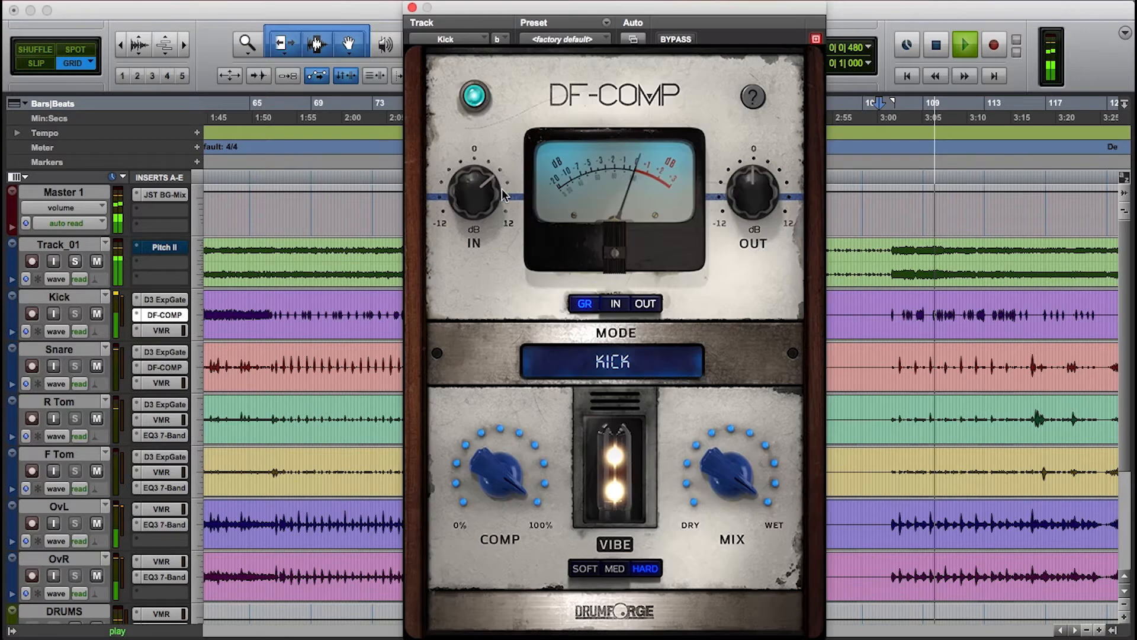
click(476, 98)
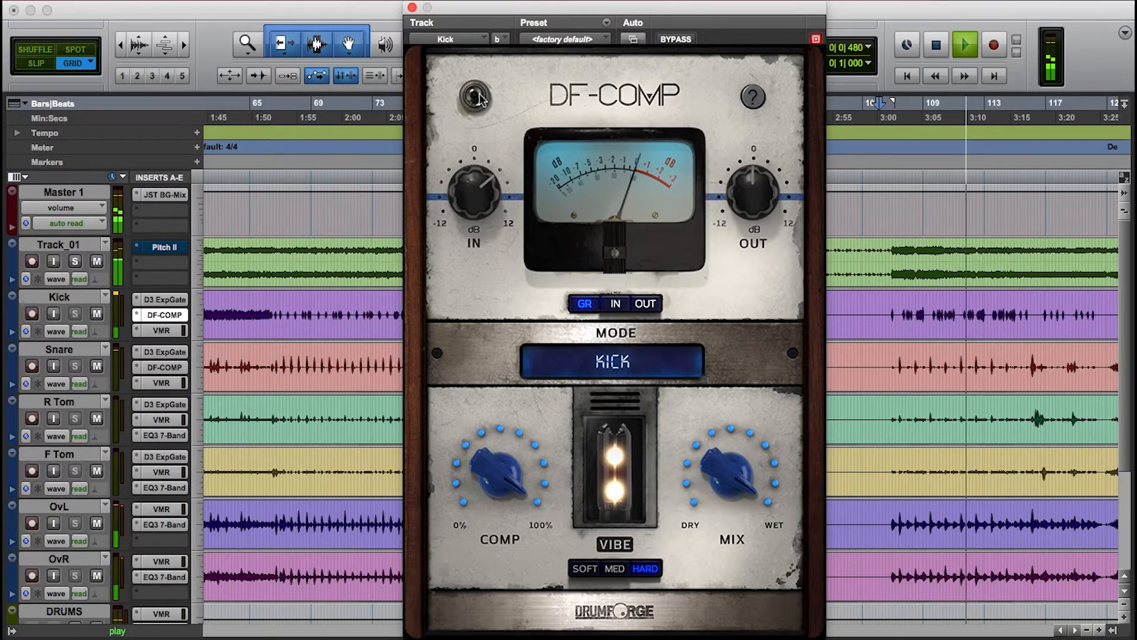
click(477, 98)
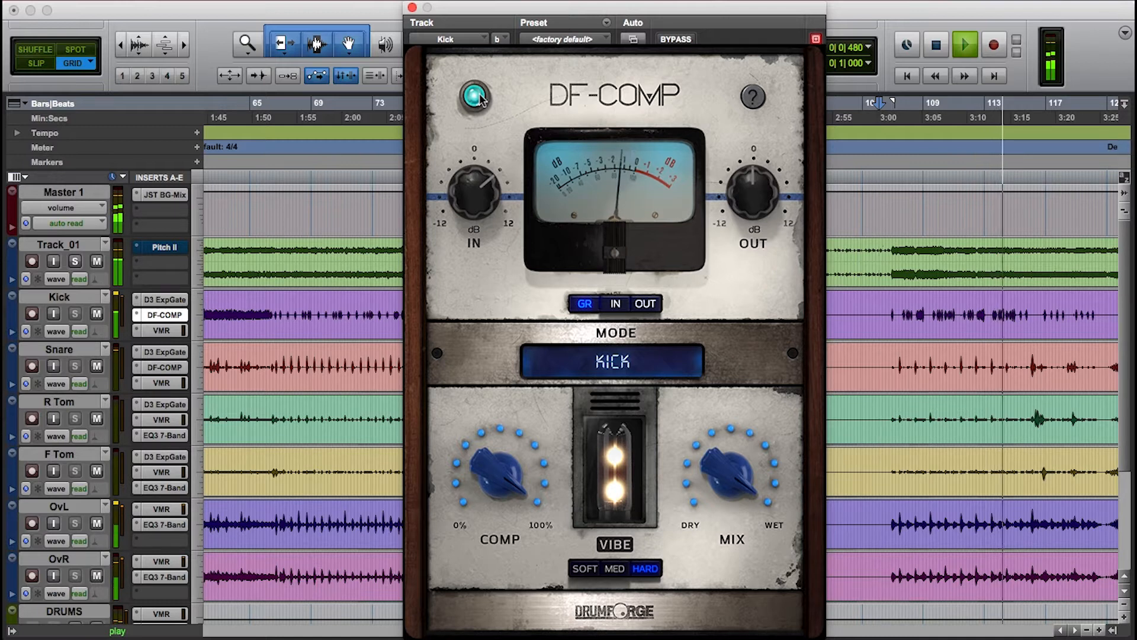
key(space)
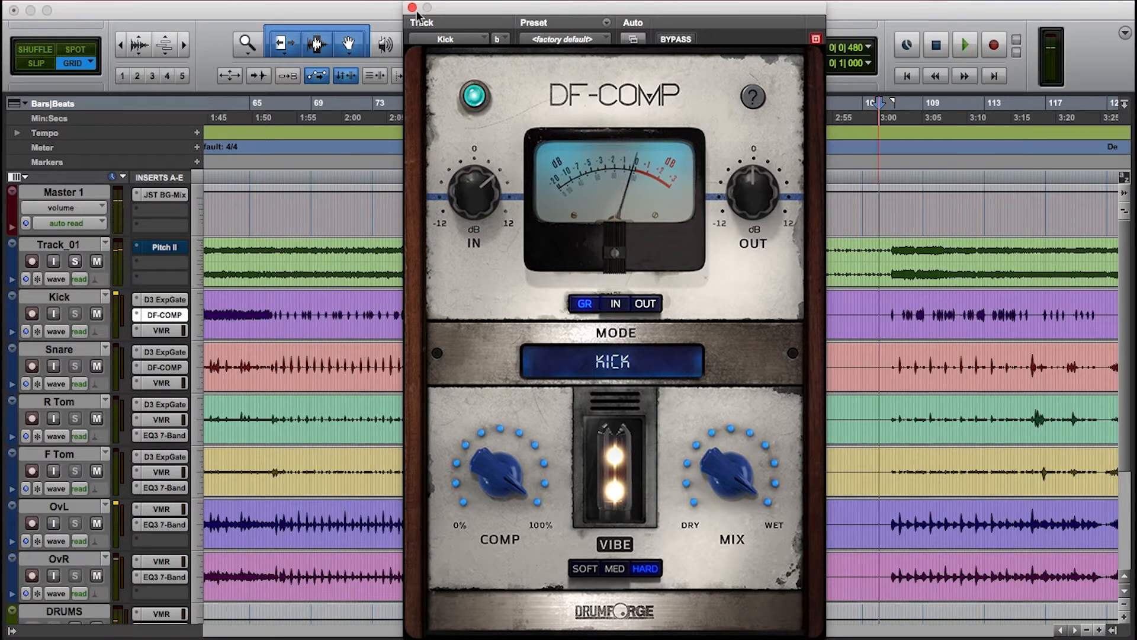